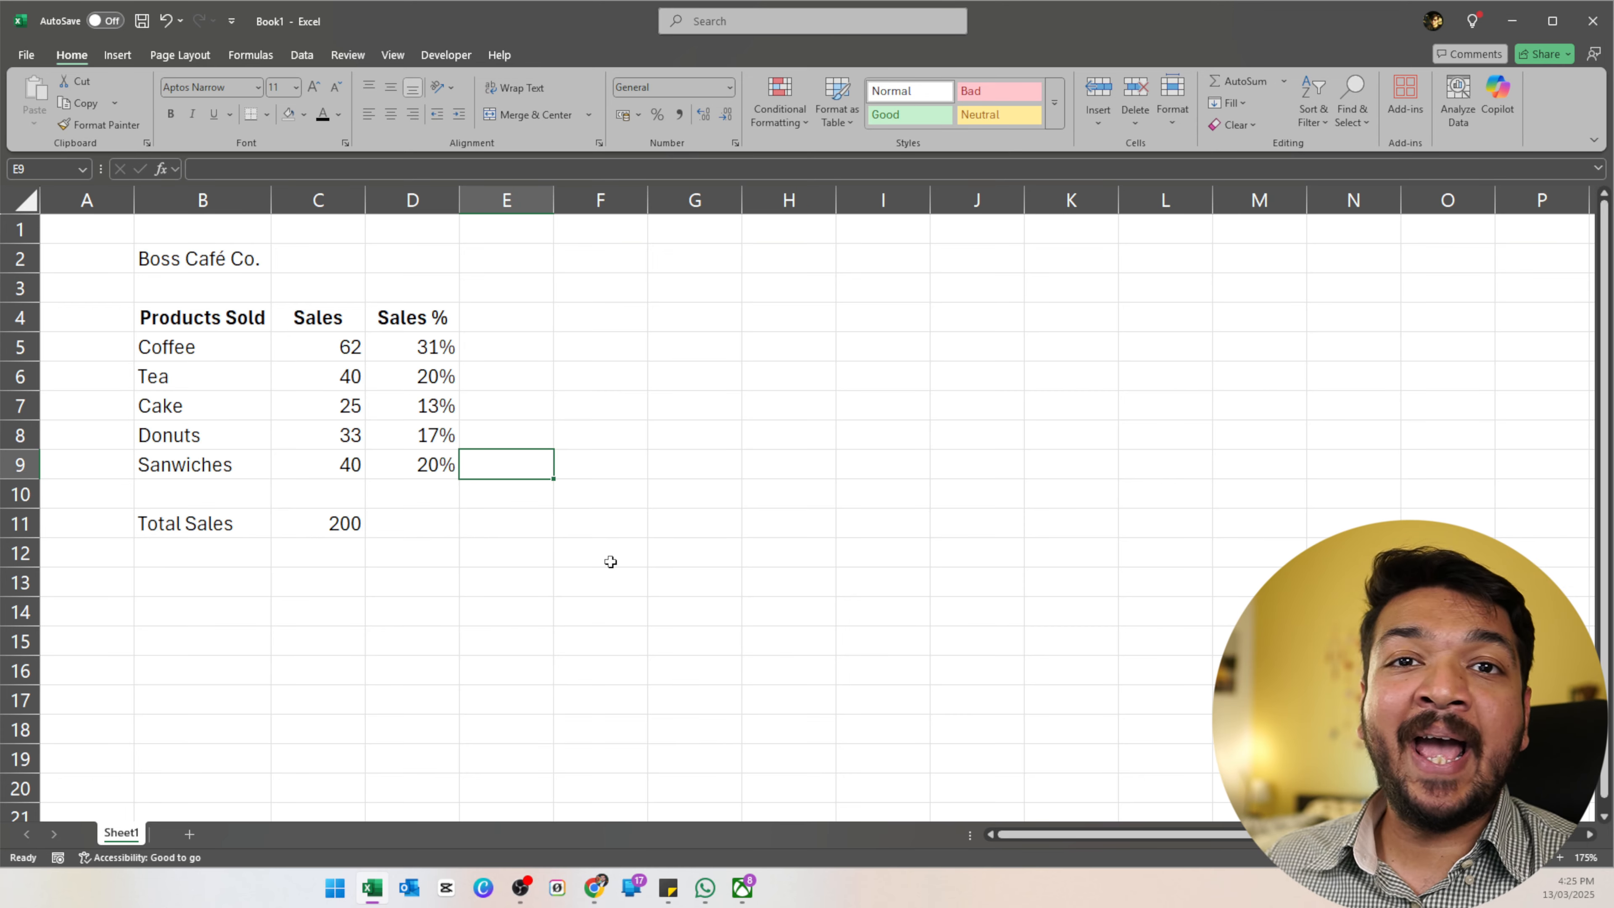
Review the Boss Café Co. product names, sales figures, and the total and percentage formulas.
left_click(205, 259)
left_click_drag(213, 316, 221, 453)
left_click(224, 463)
left_click(337, 350)
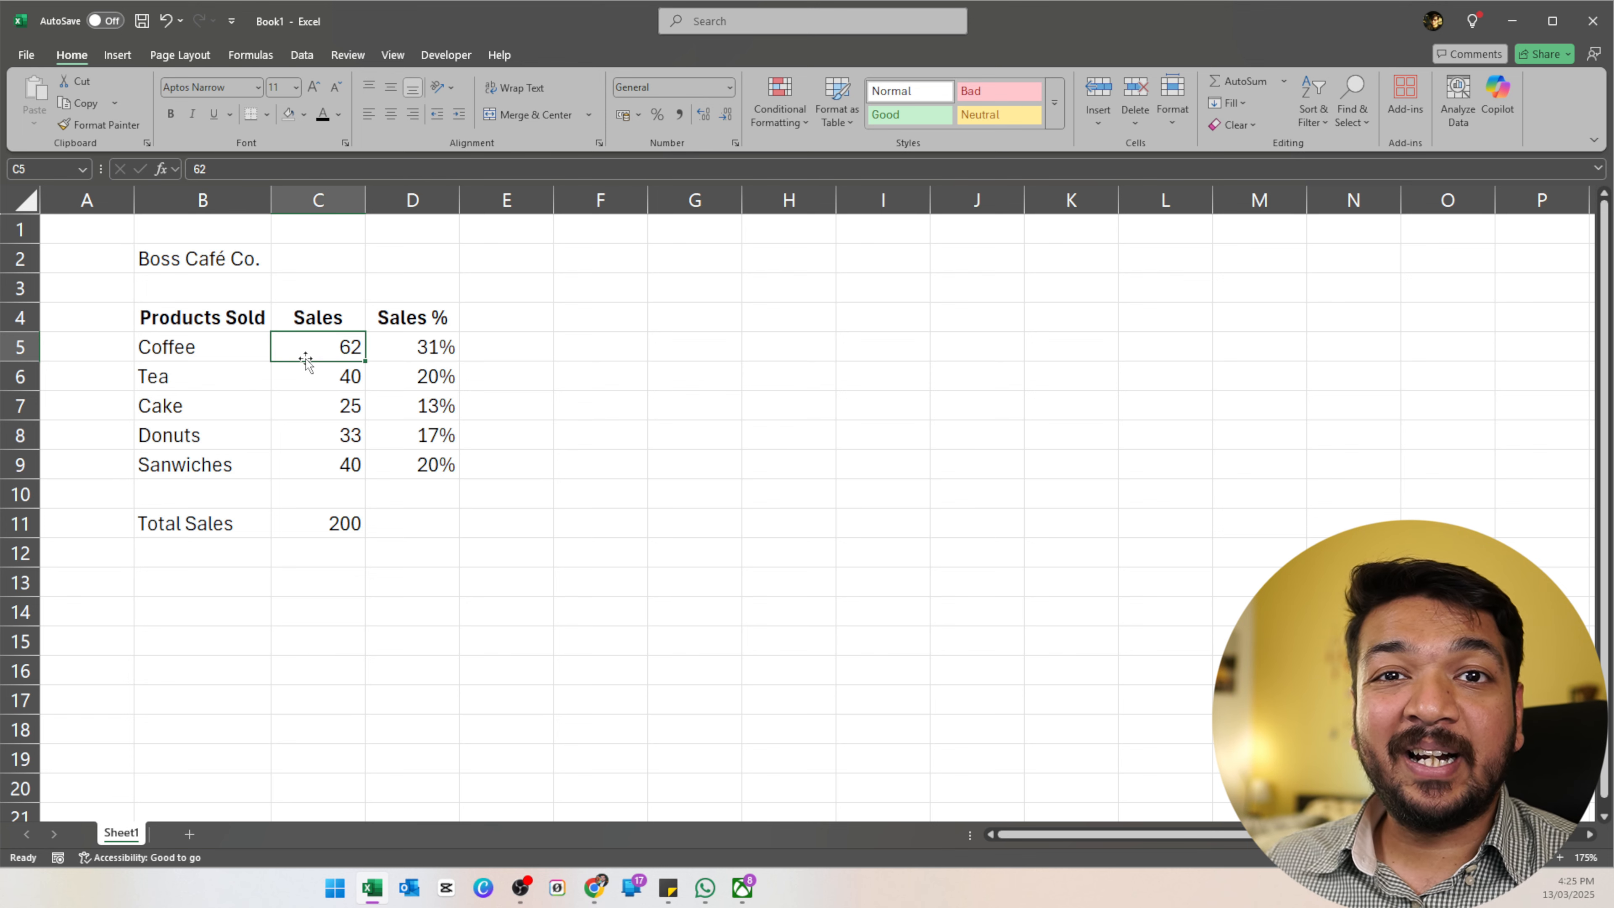
left_click(334, 523)
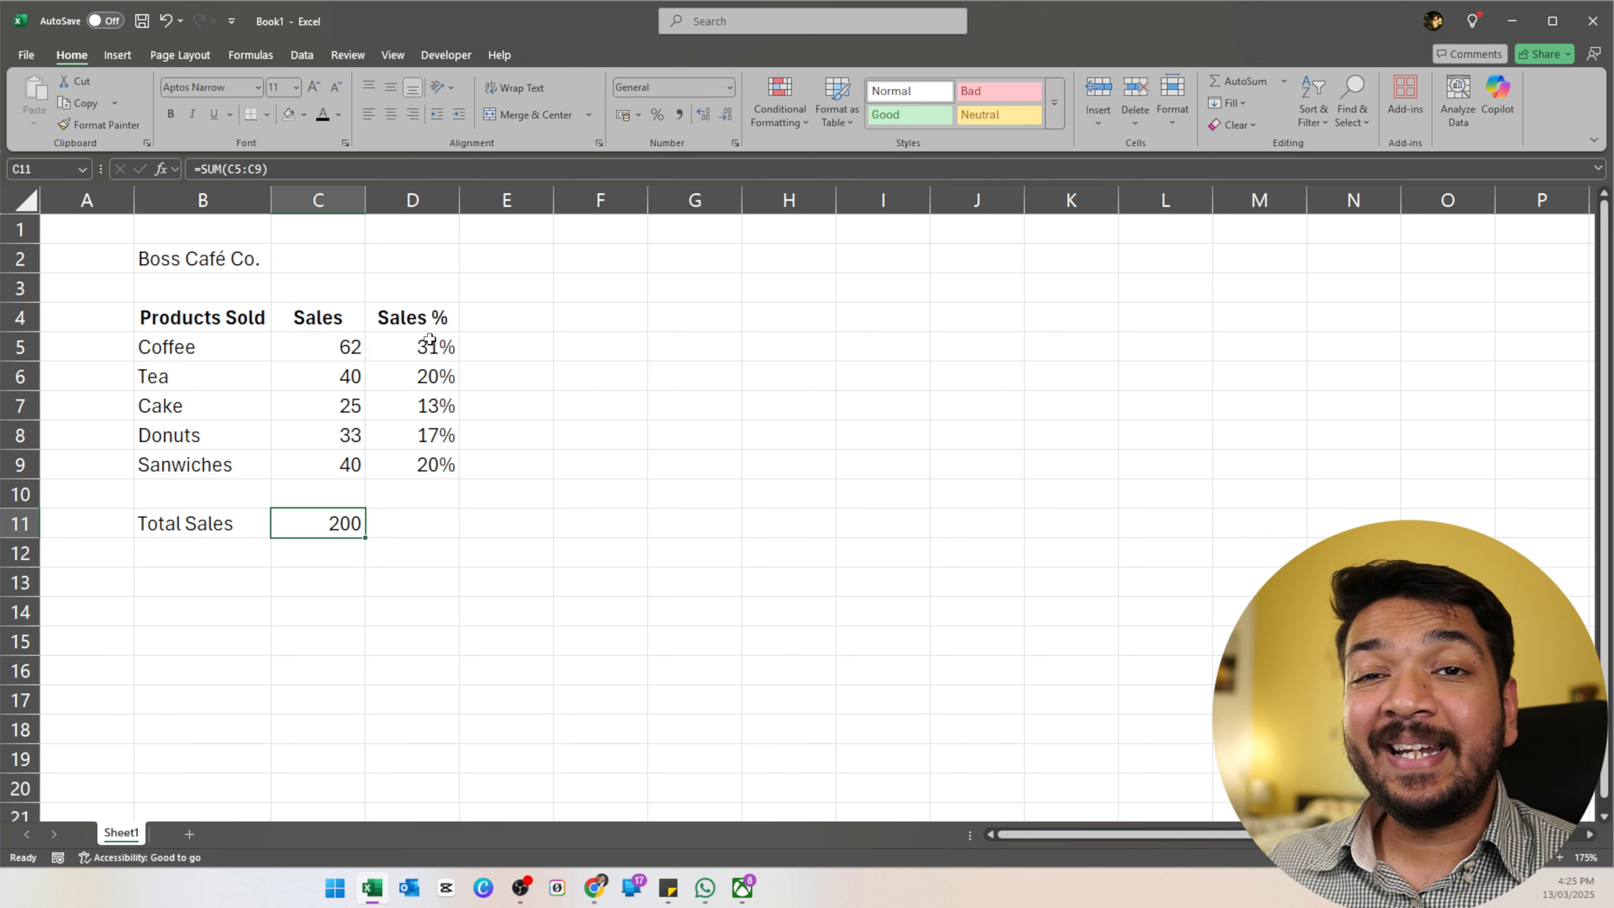
left_click(407, 347)
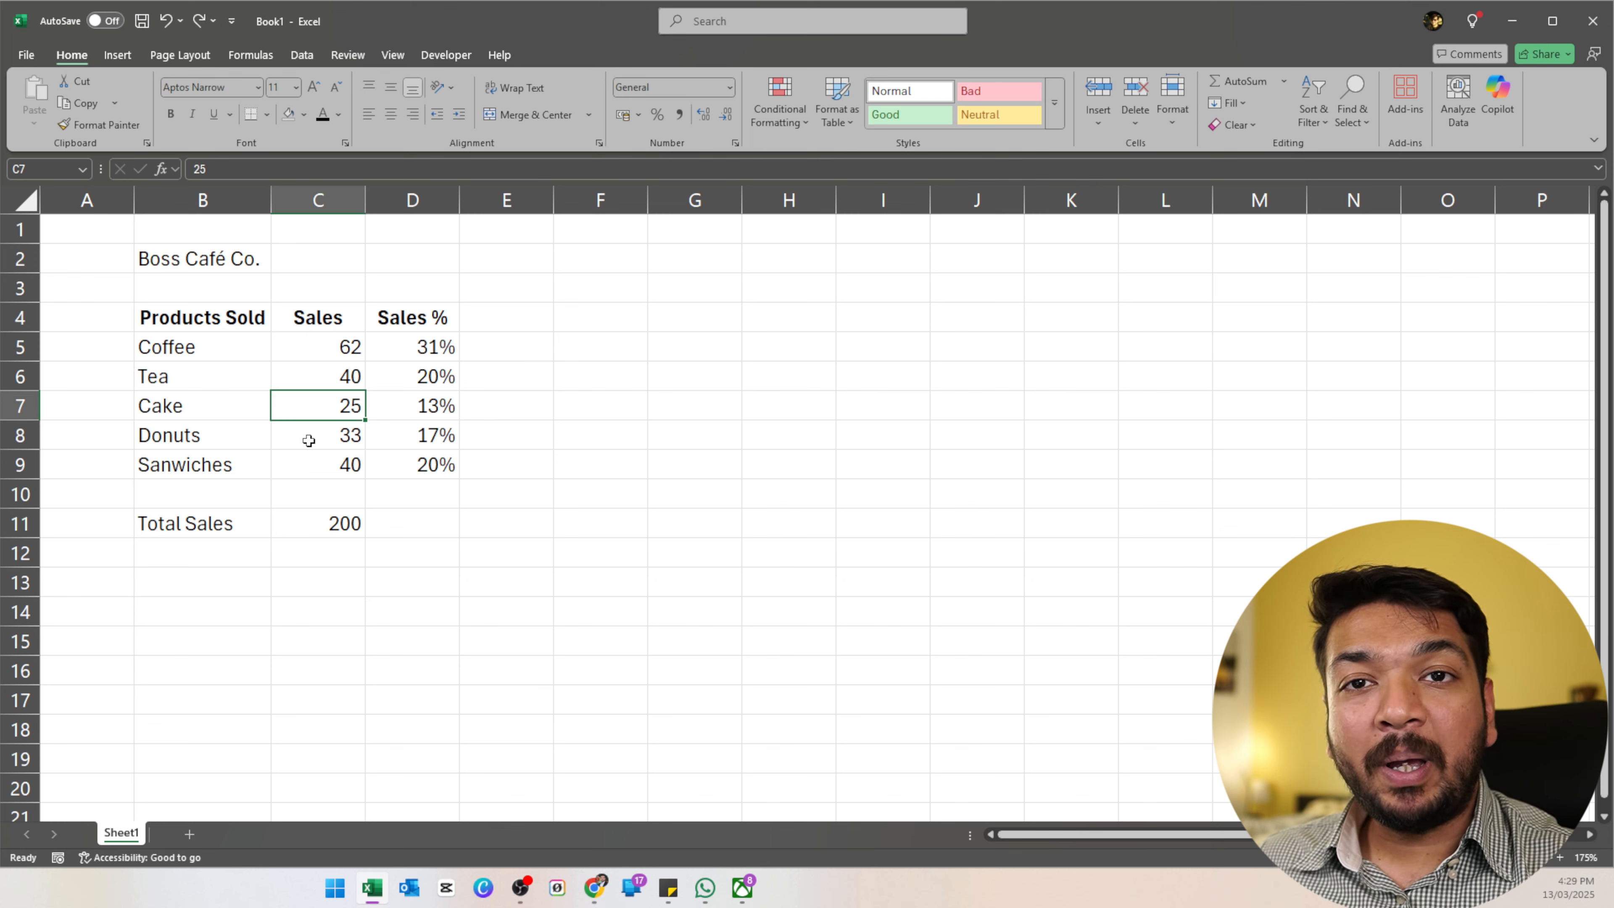
Format the sales data as a table with Ctrl+T and insert a 3-D column chart.
key("ctrl+t")
key("Return")
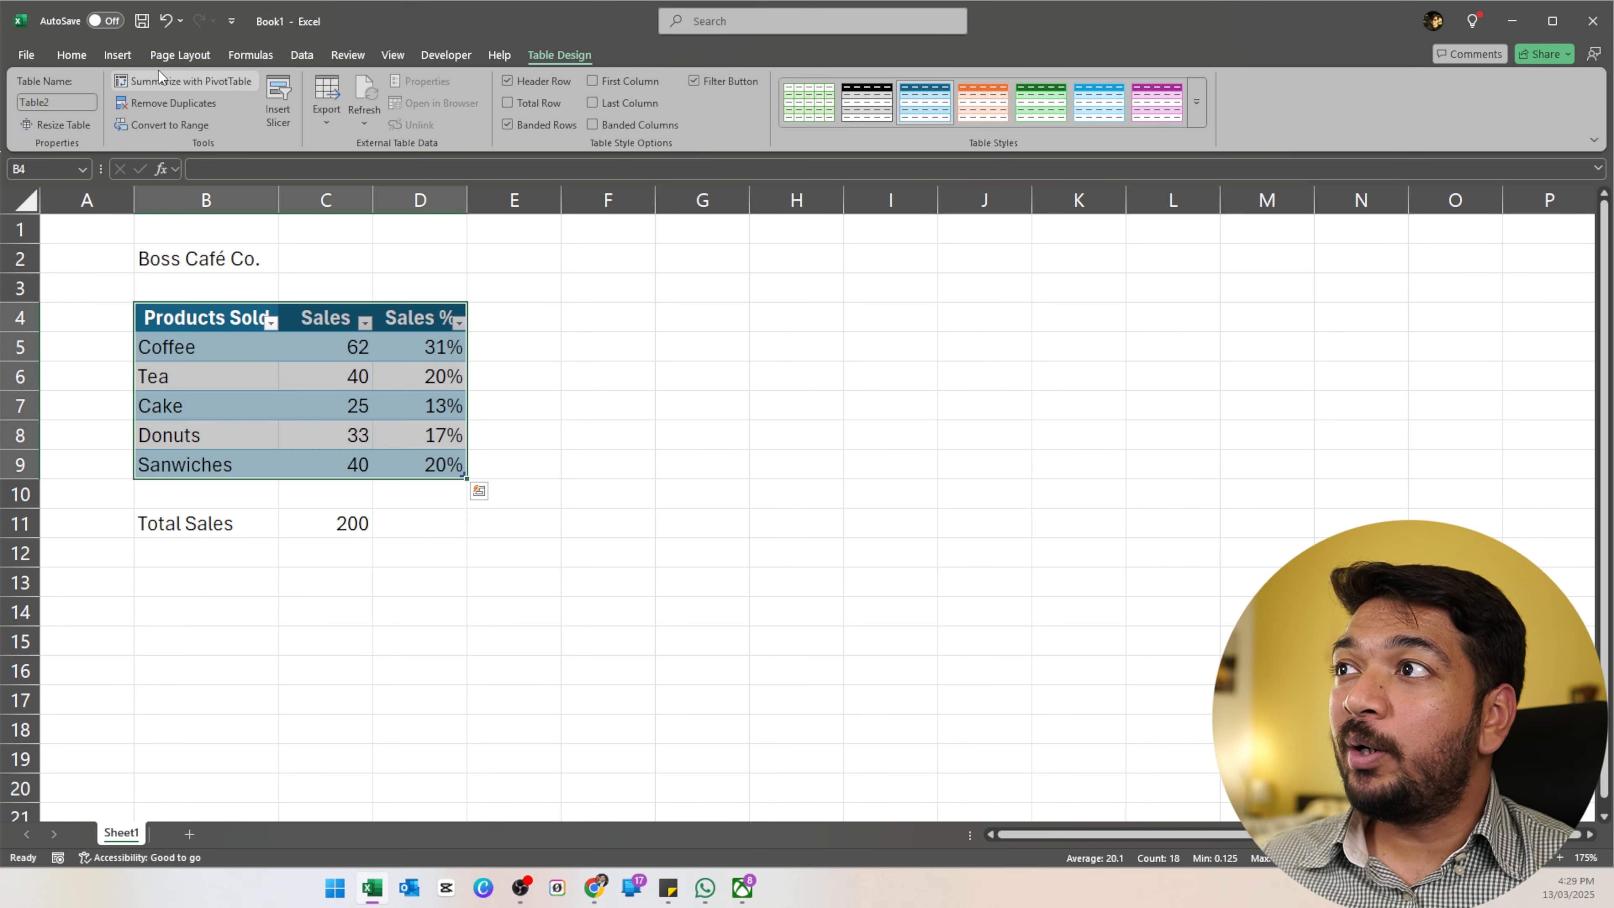
left_click(127, 57)
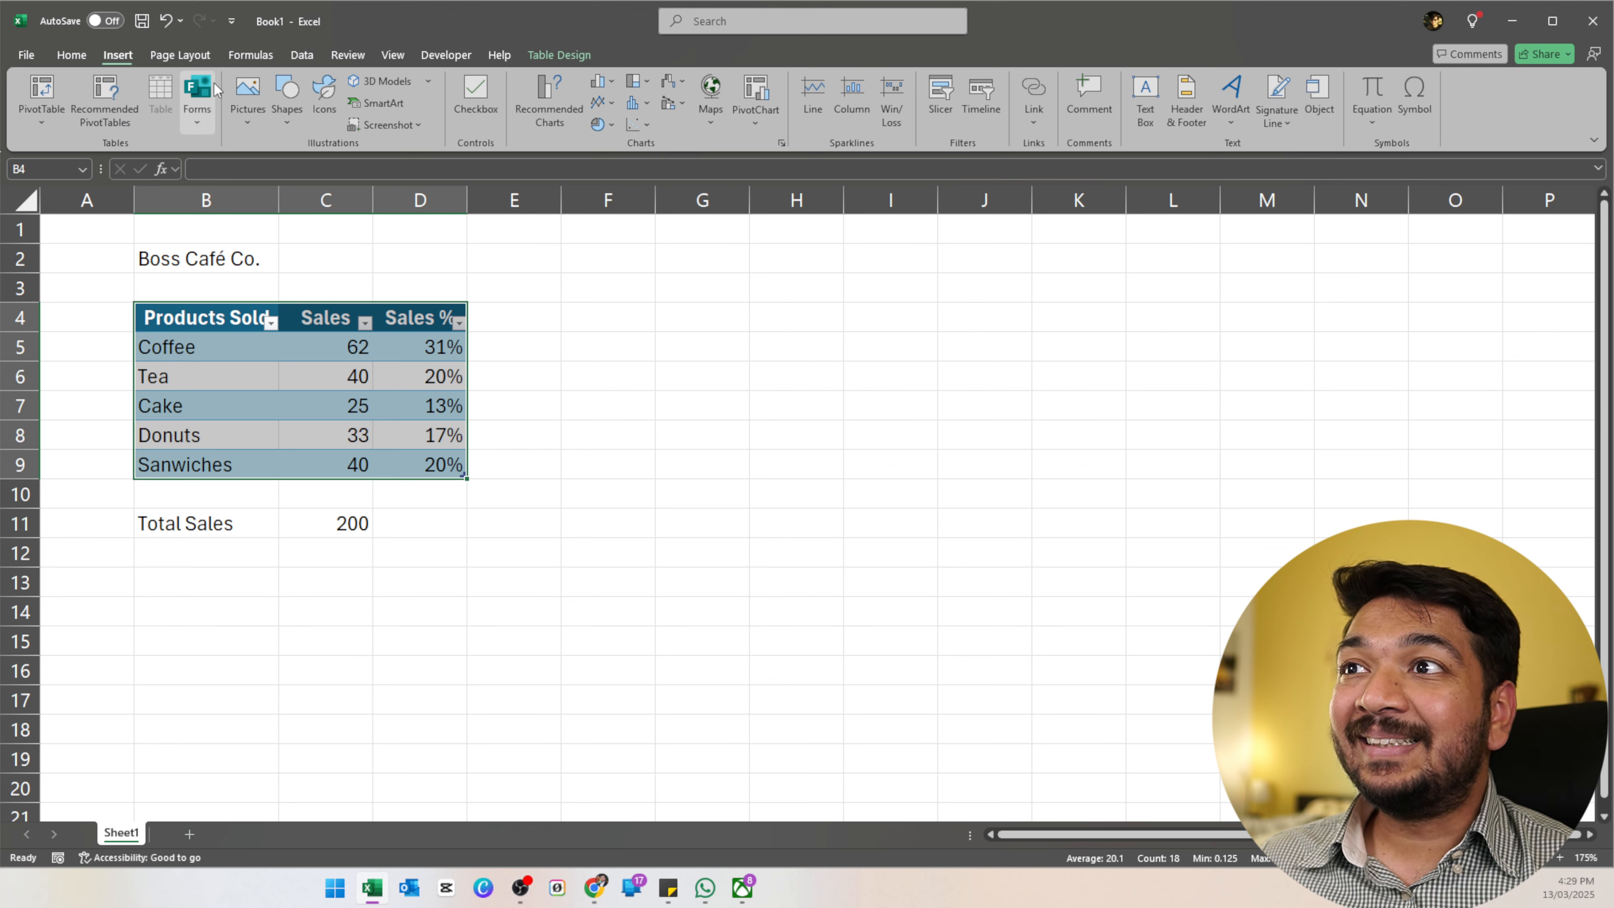
left_click(614, 80)
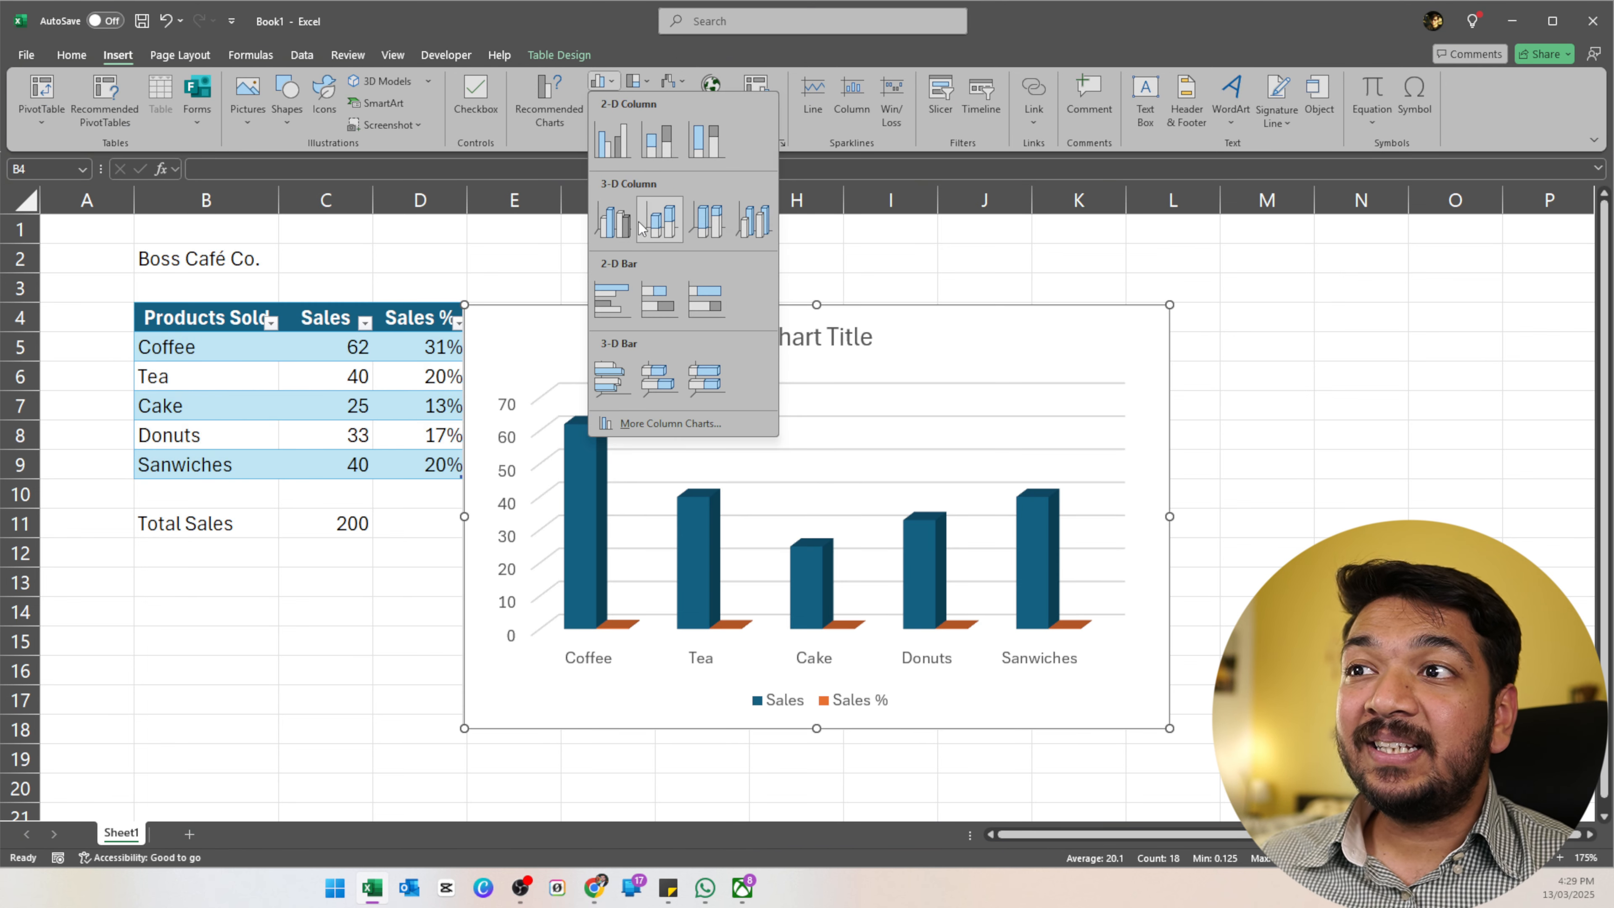
left_click(661, 219)
Change the chart title to 'Boss Cafe Co.'.
double_click(822, 337)
triple_click(821, 337)
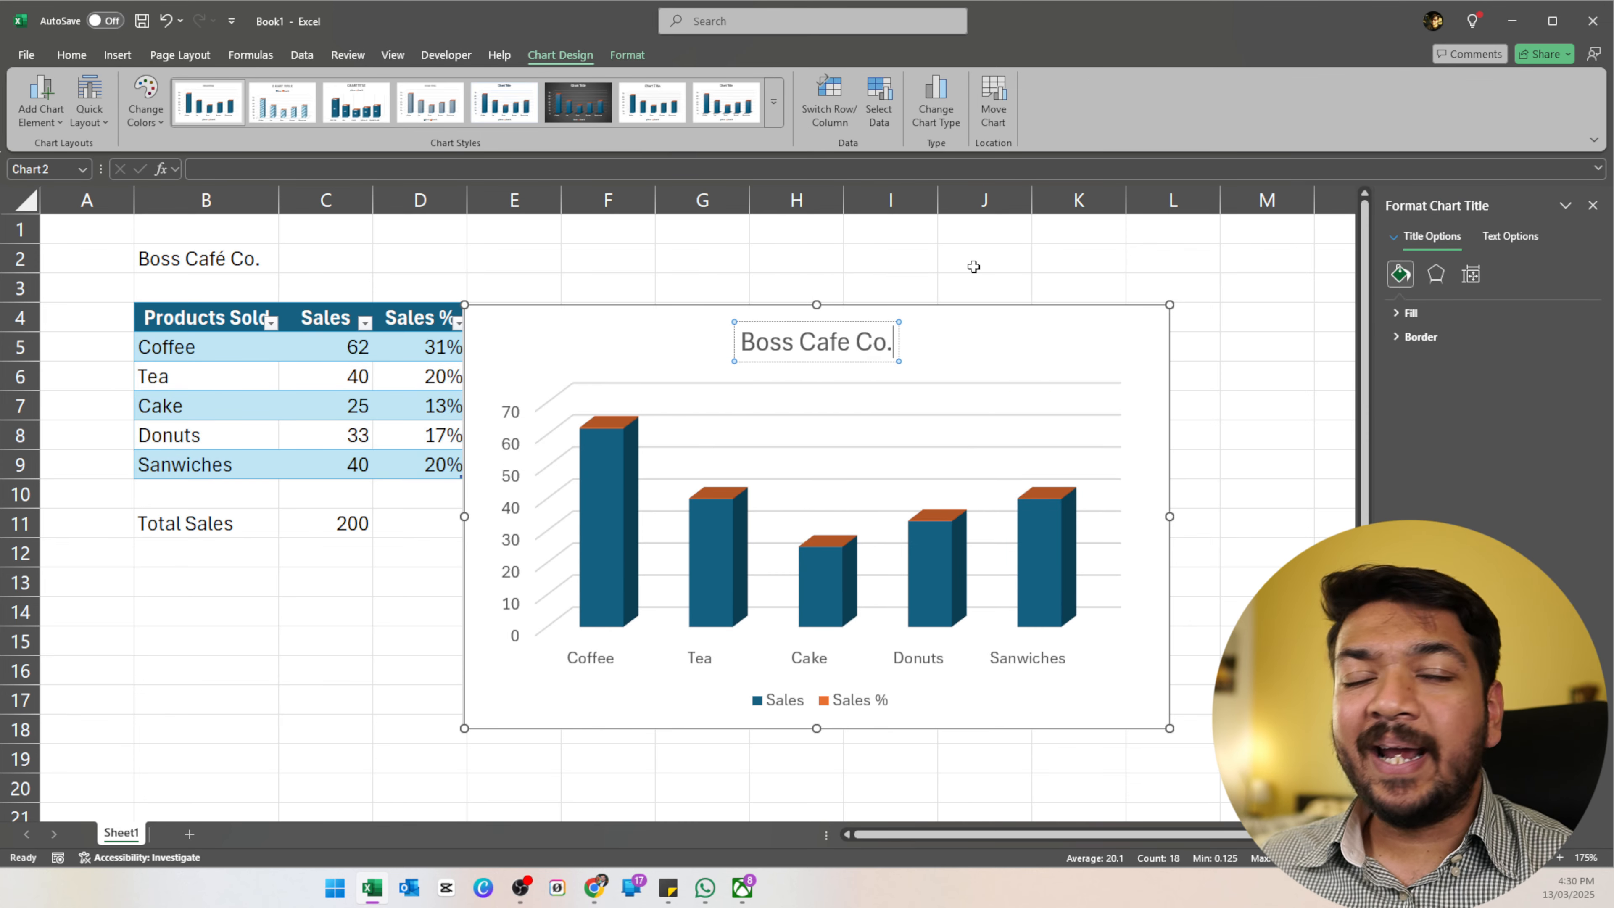
left_click(979, 338)
Move the chart beside the sales table, shrink it, and select its border and gridlines.
left_click_drag(709, 324, 711, 243)
left_click_drag(1186, 648, 898, 699)
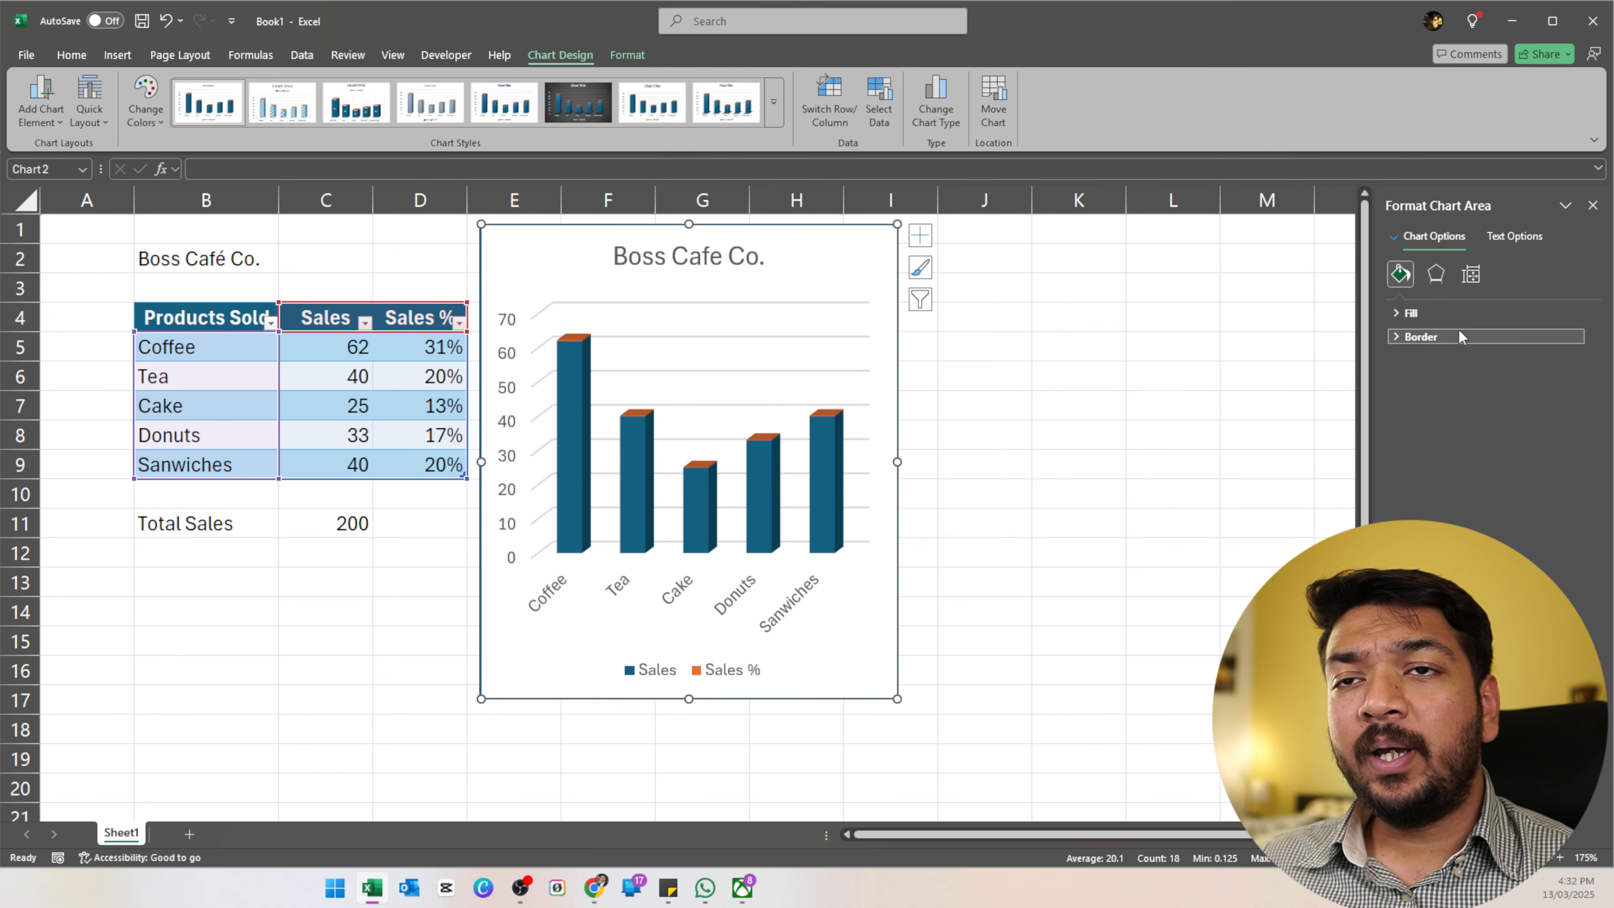
left_click(1399, 312)
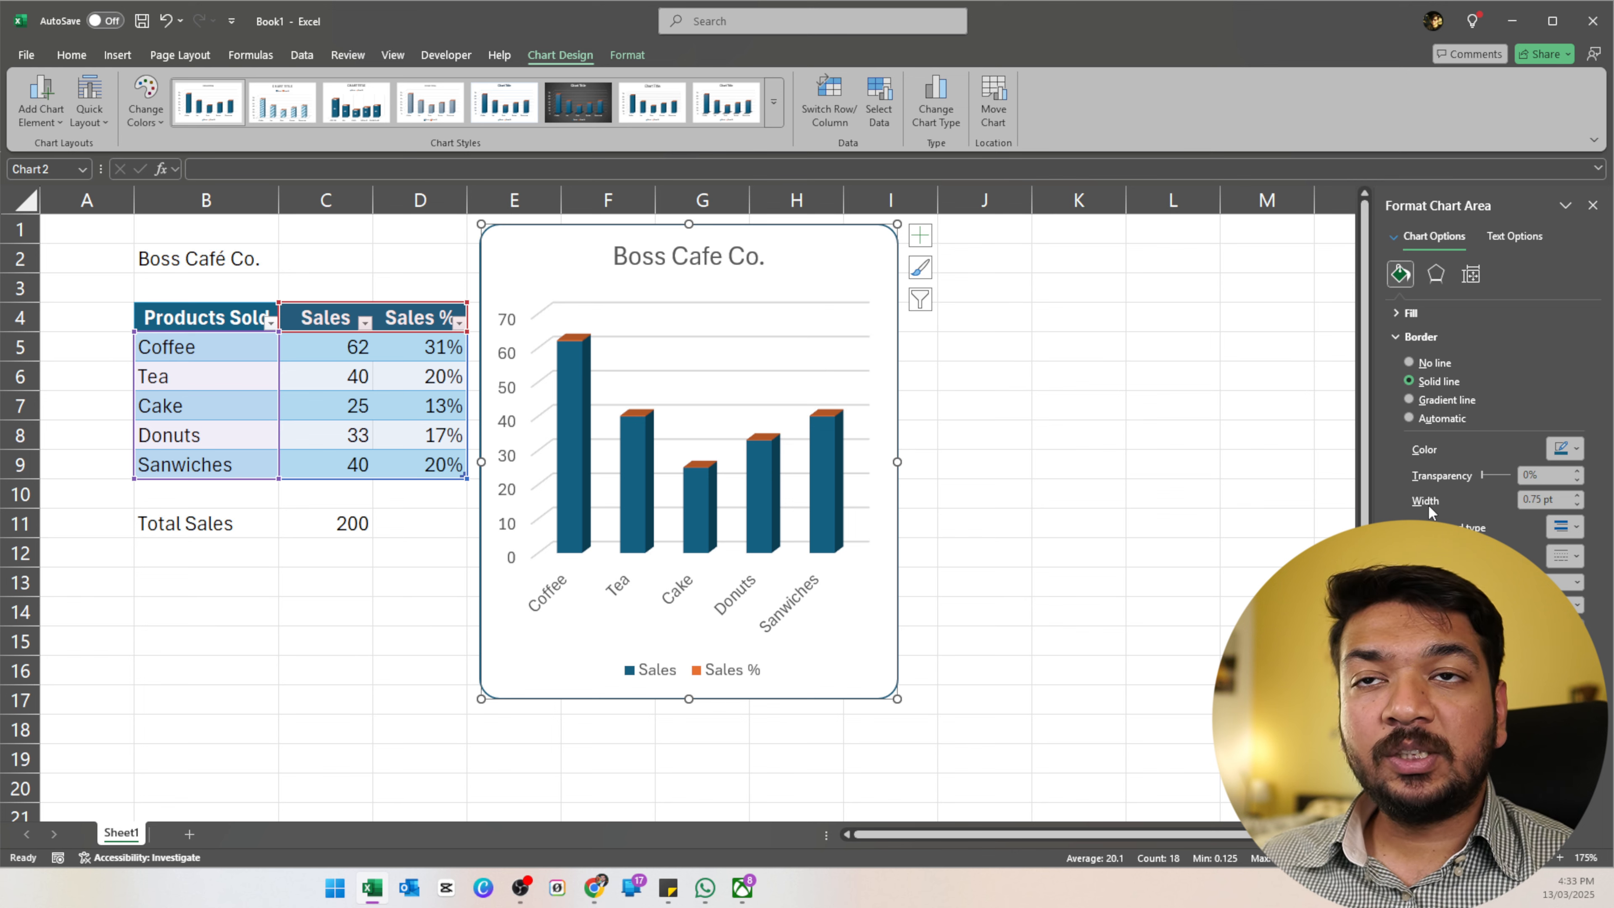
left_click(790, 327)
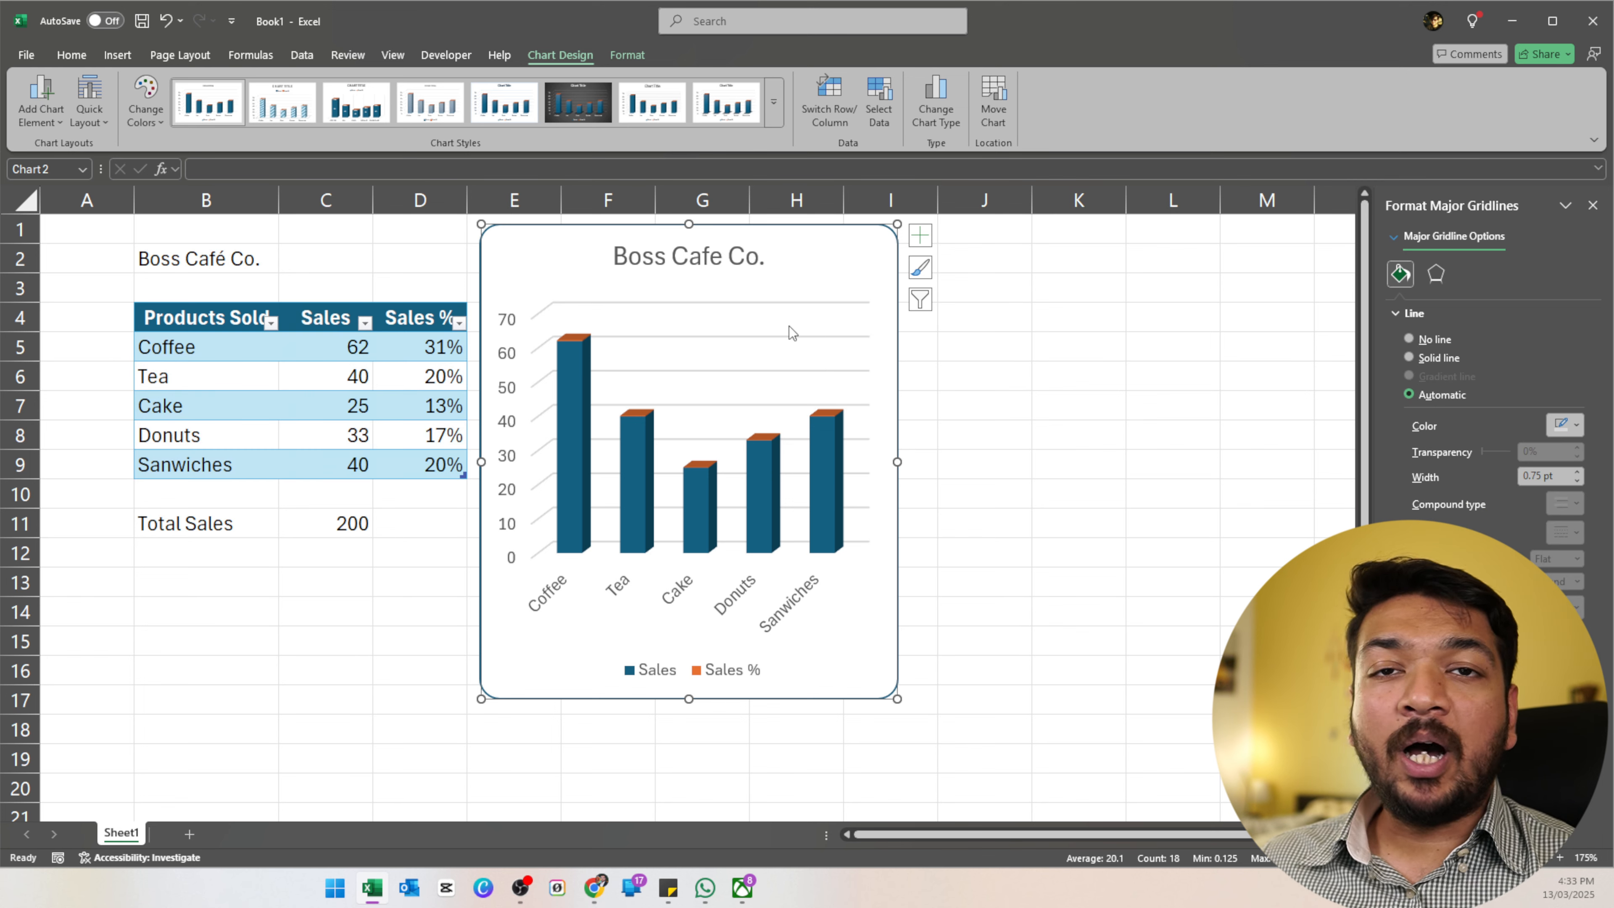
Add axis titles to the column chart and select the vertical and horizontal titles.
left_click(923, 240)
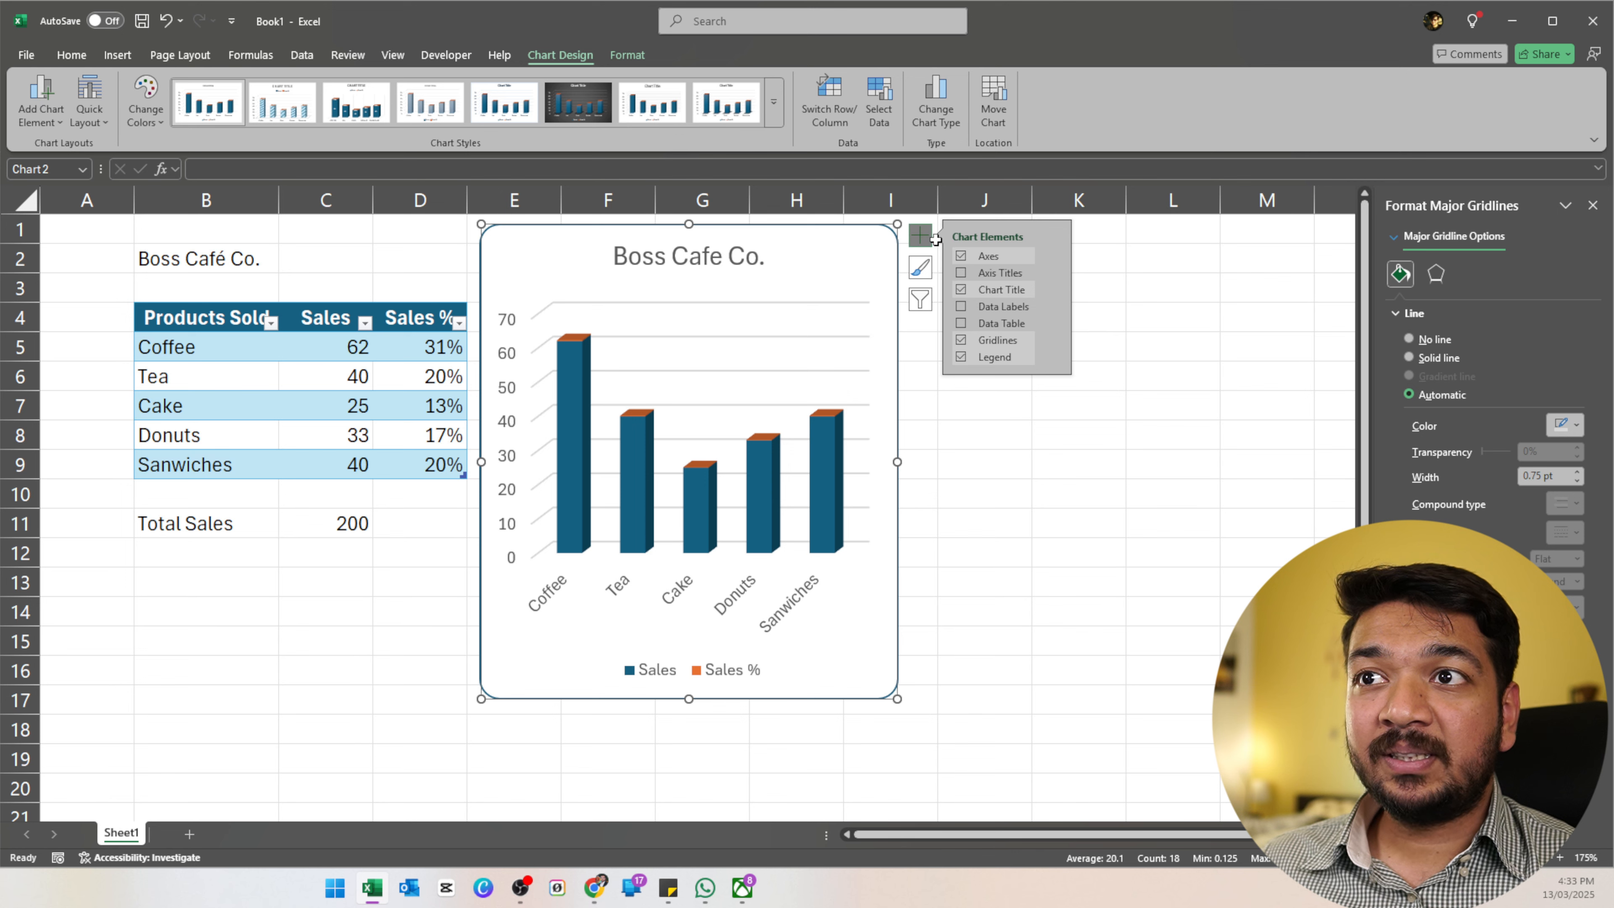
left_click(962, 273)
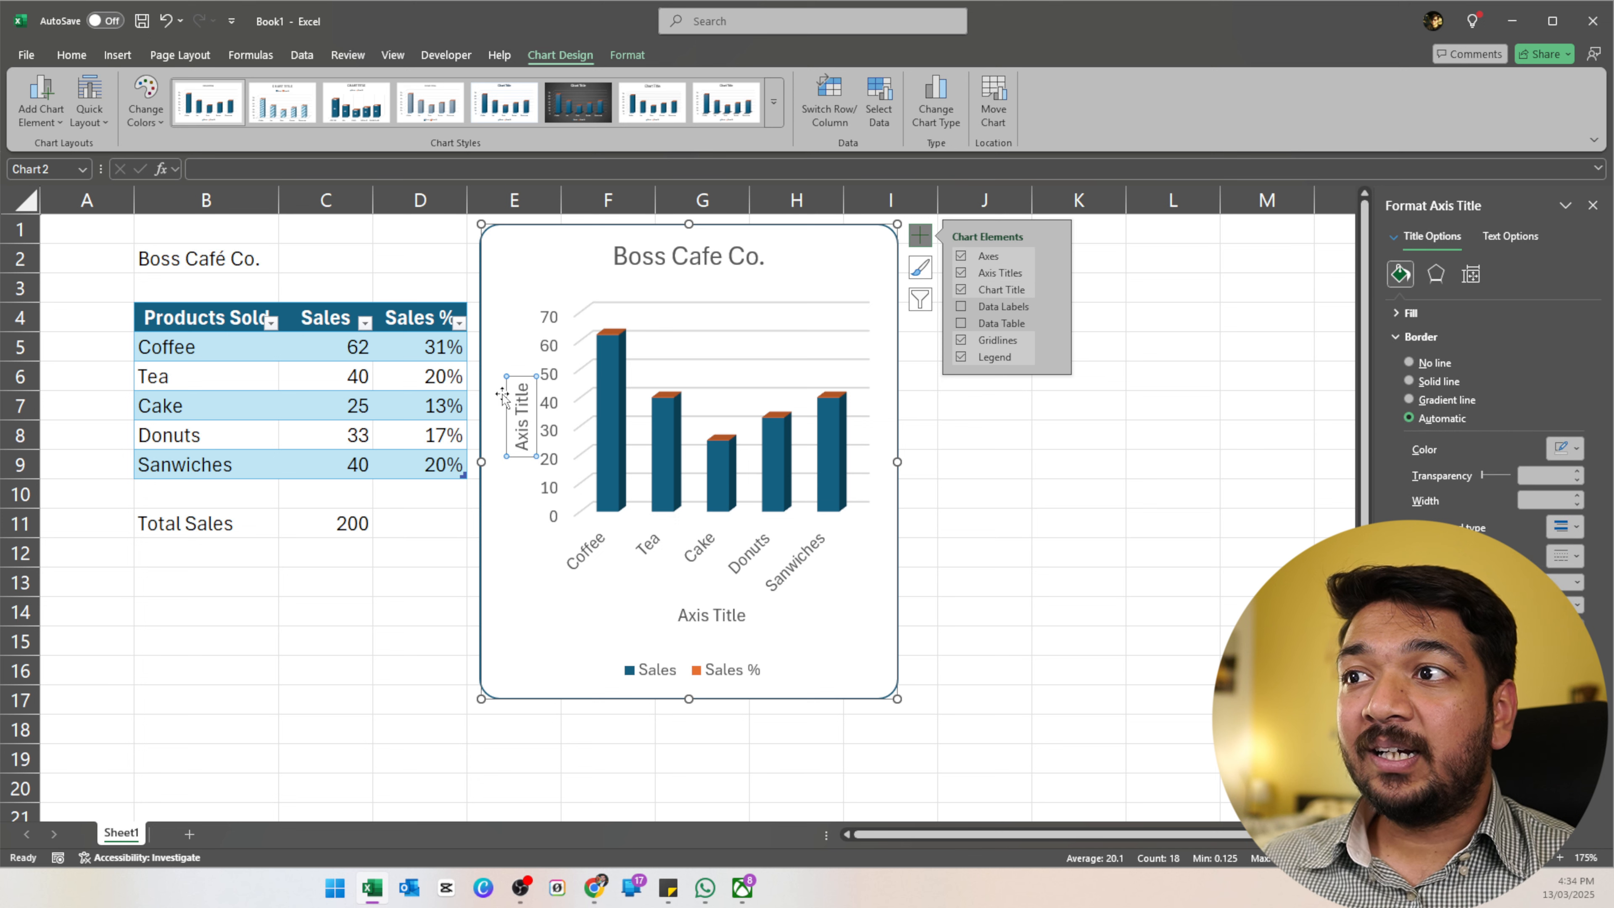
left_click(523, 414)
left_click_drag(522, 415, 522, 453)
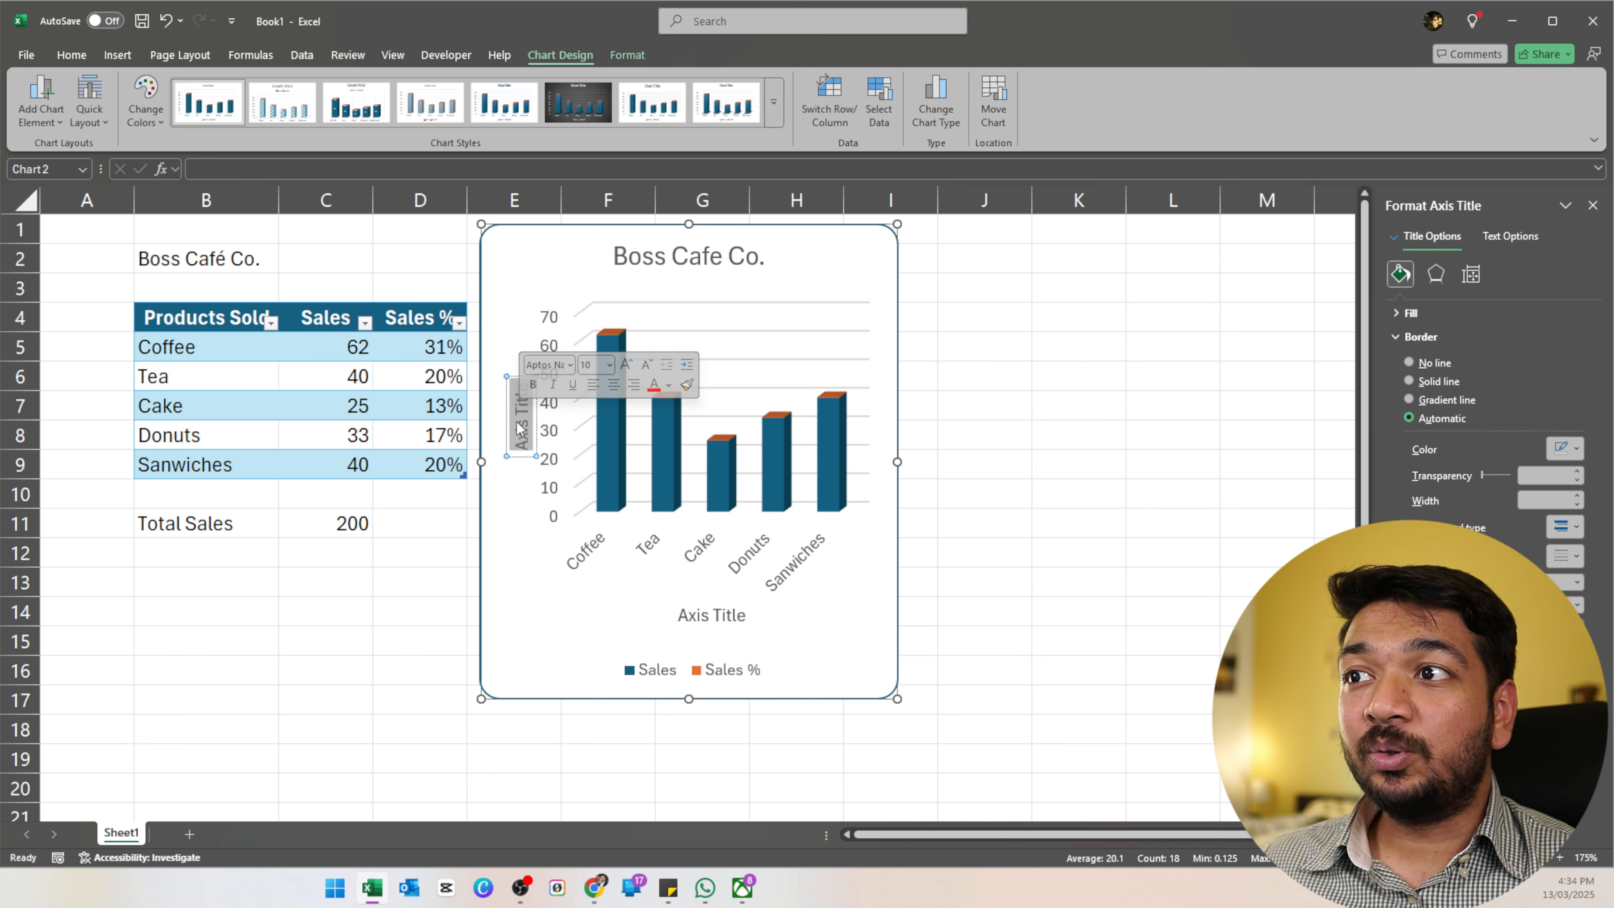
left_click(703, 620)
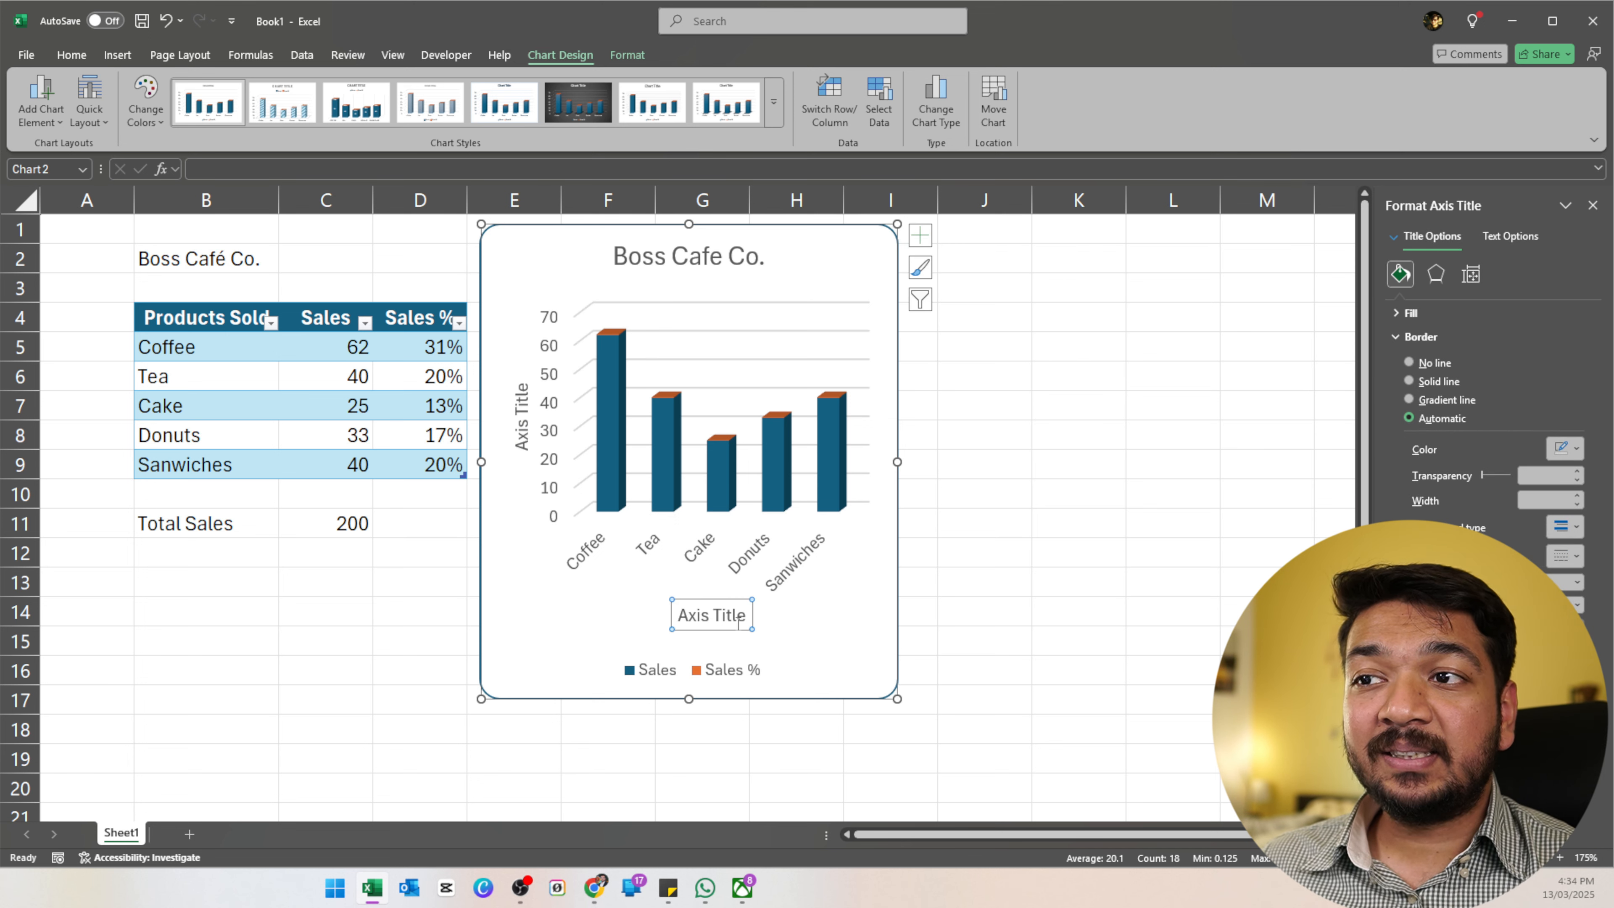
Remove the axis titles, toggle the chart title and axes back on, and remove data labels.
left_click(920, 236)
left_click(961, 272)
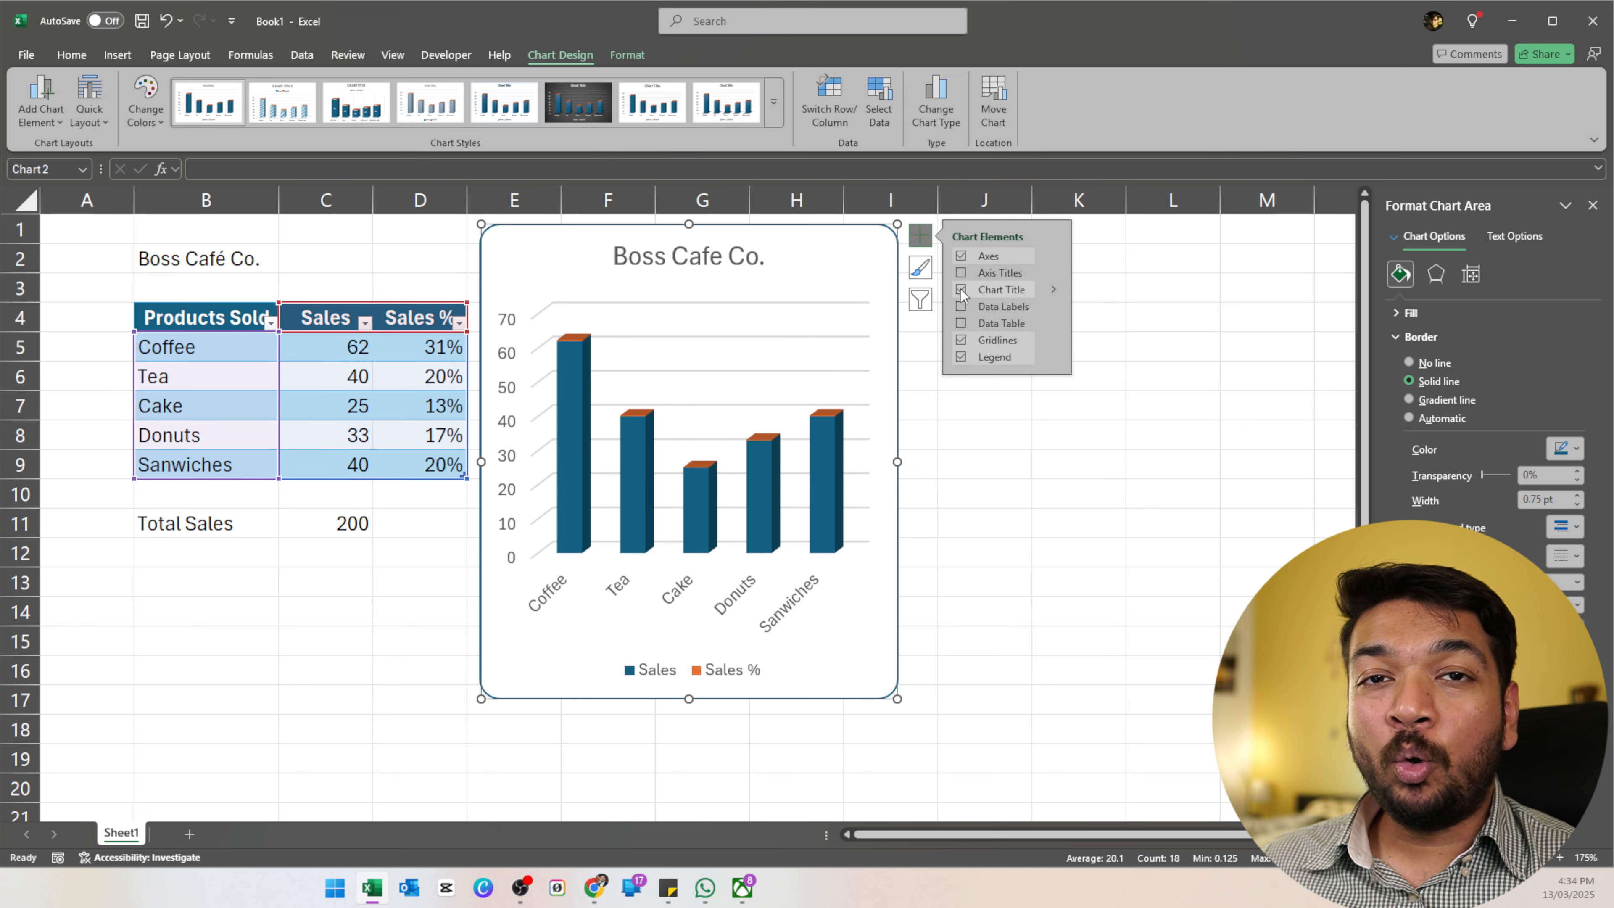
left_click(961, 289)
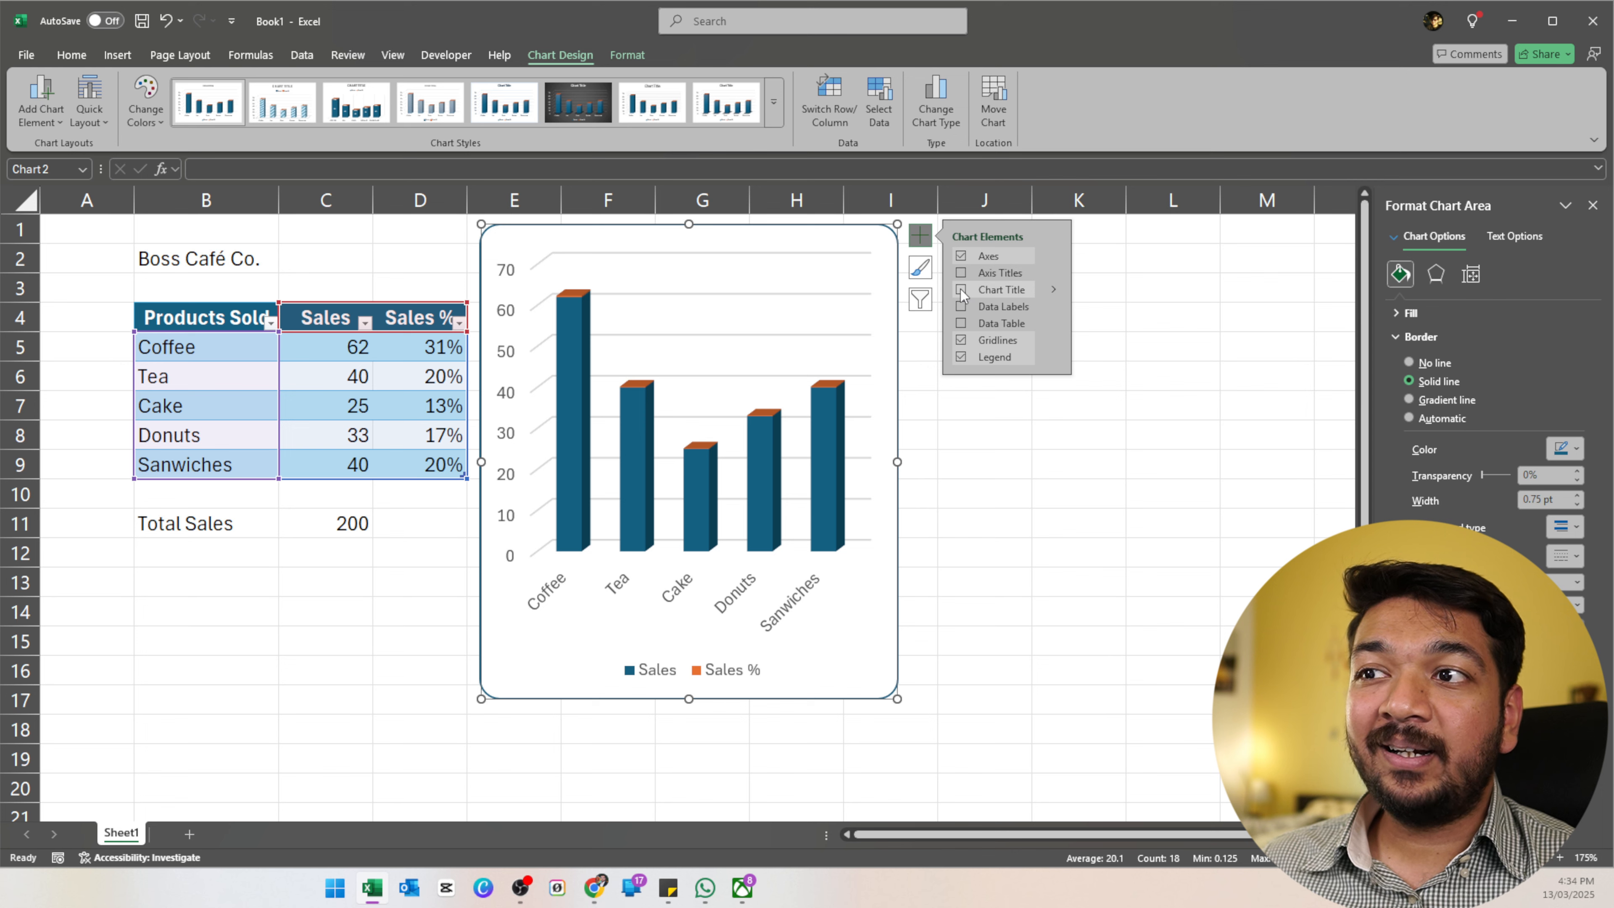
left_click(961, 288)
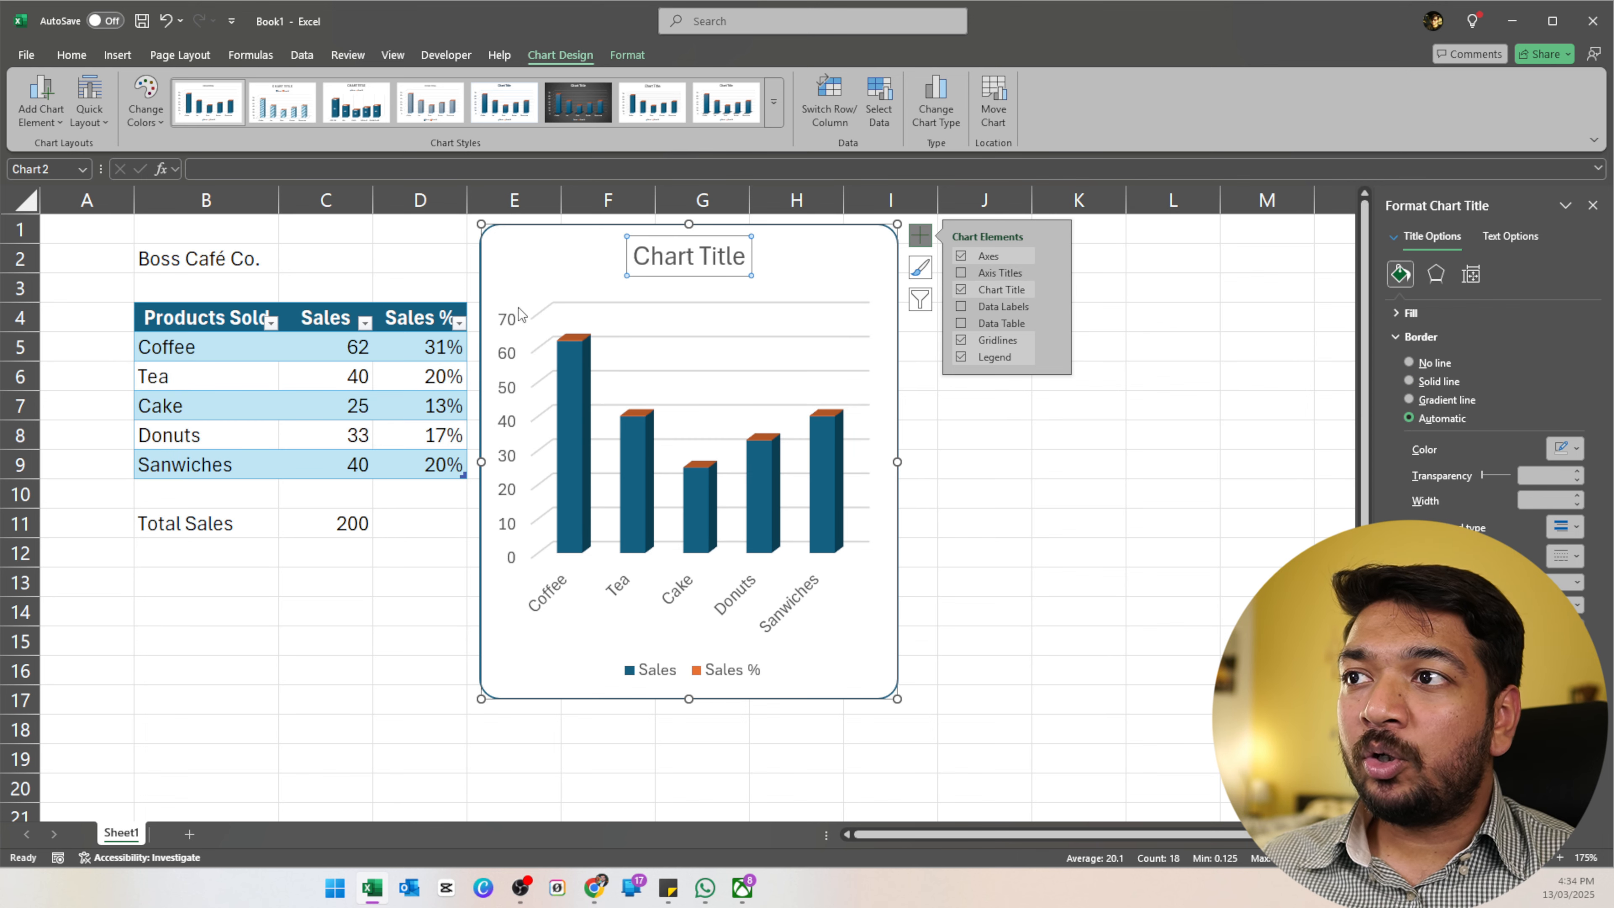
left_click(962, 257)
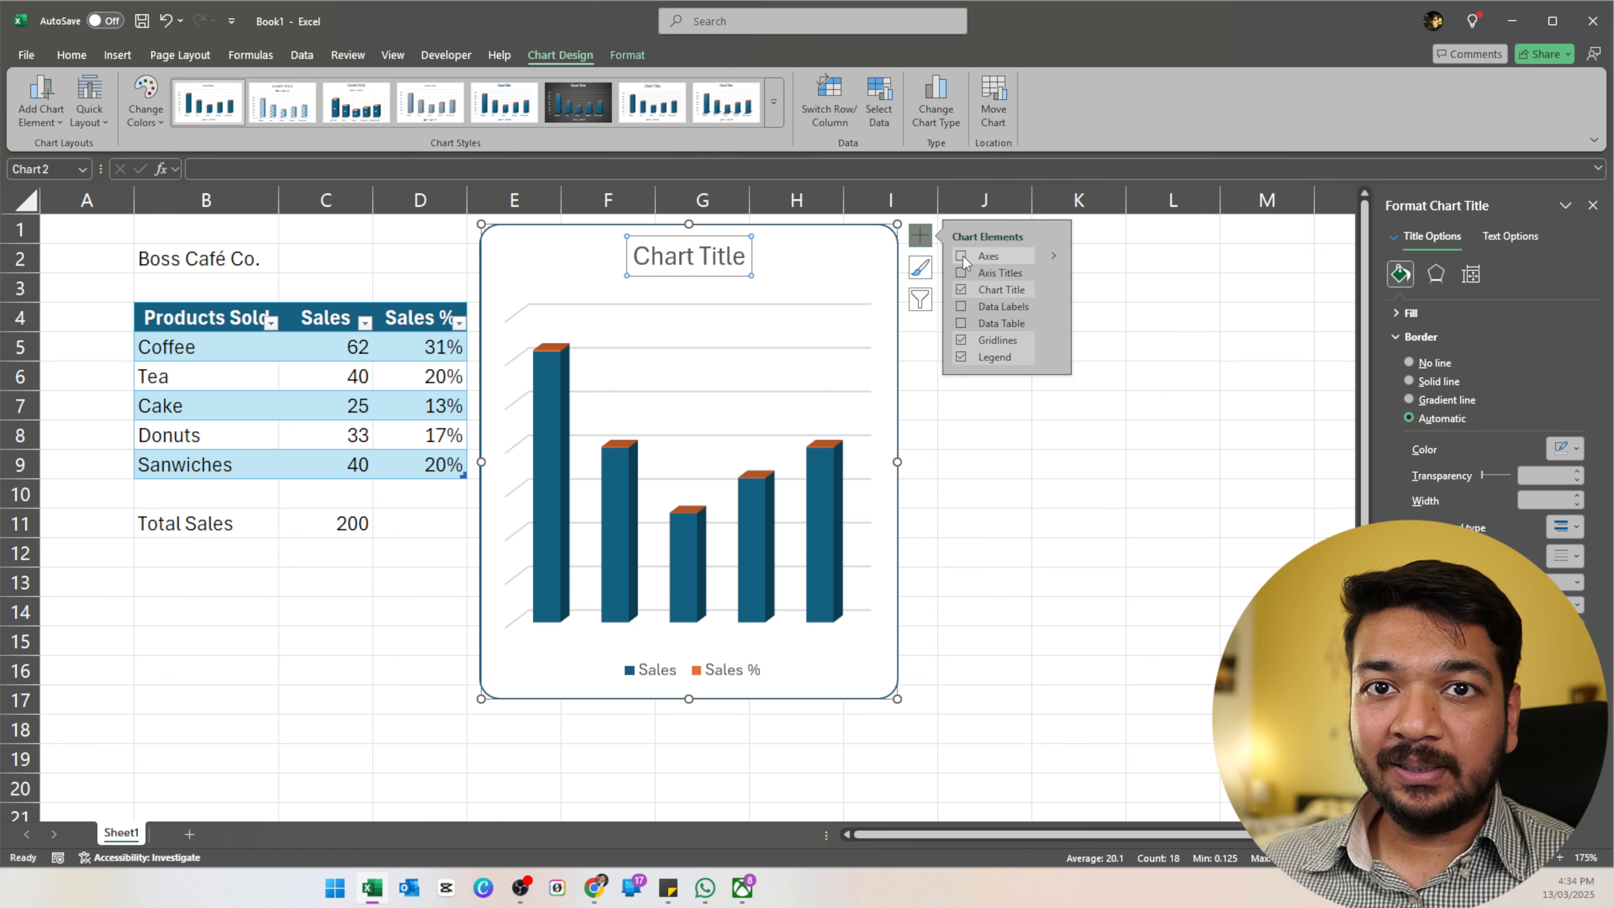
left_click(962, 257)
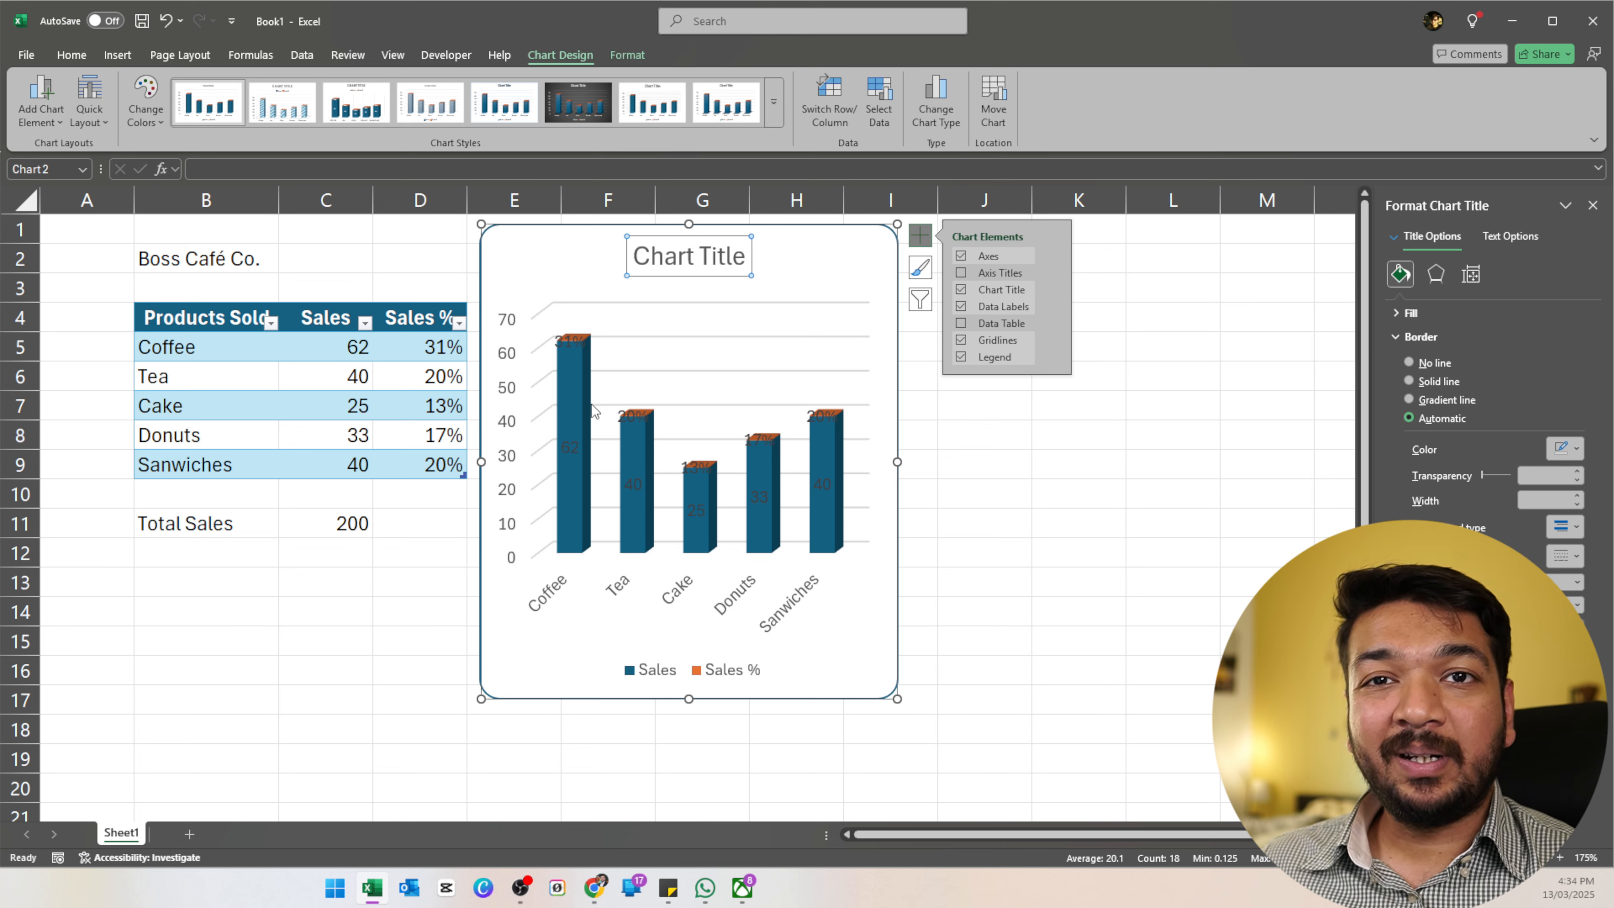
left_click(961, 306)
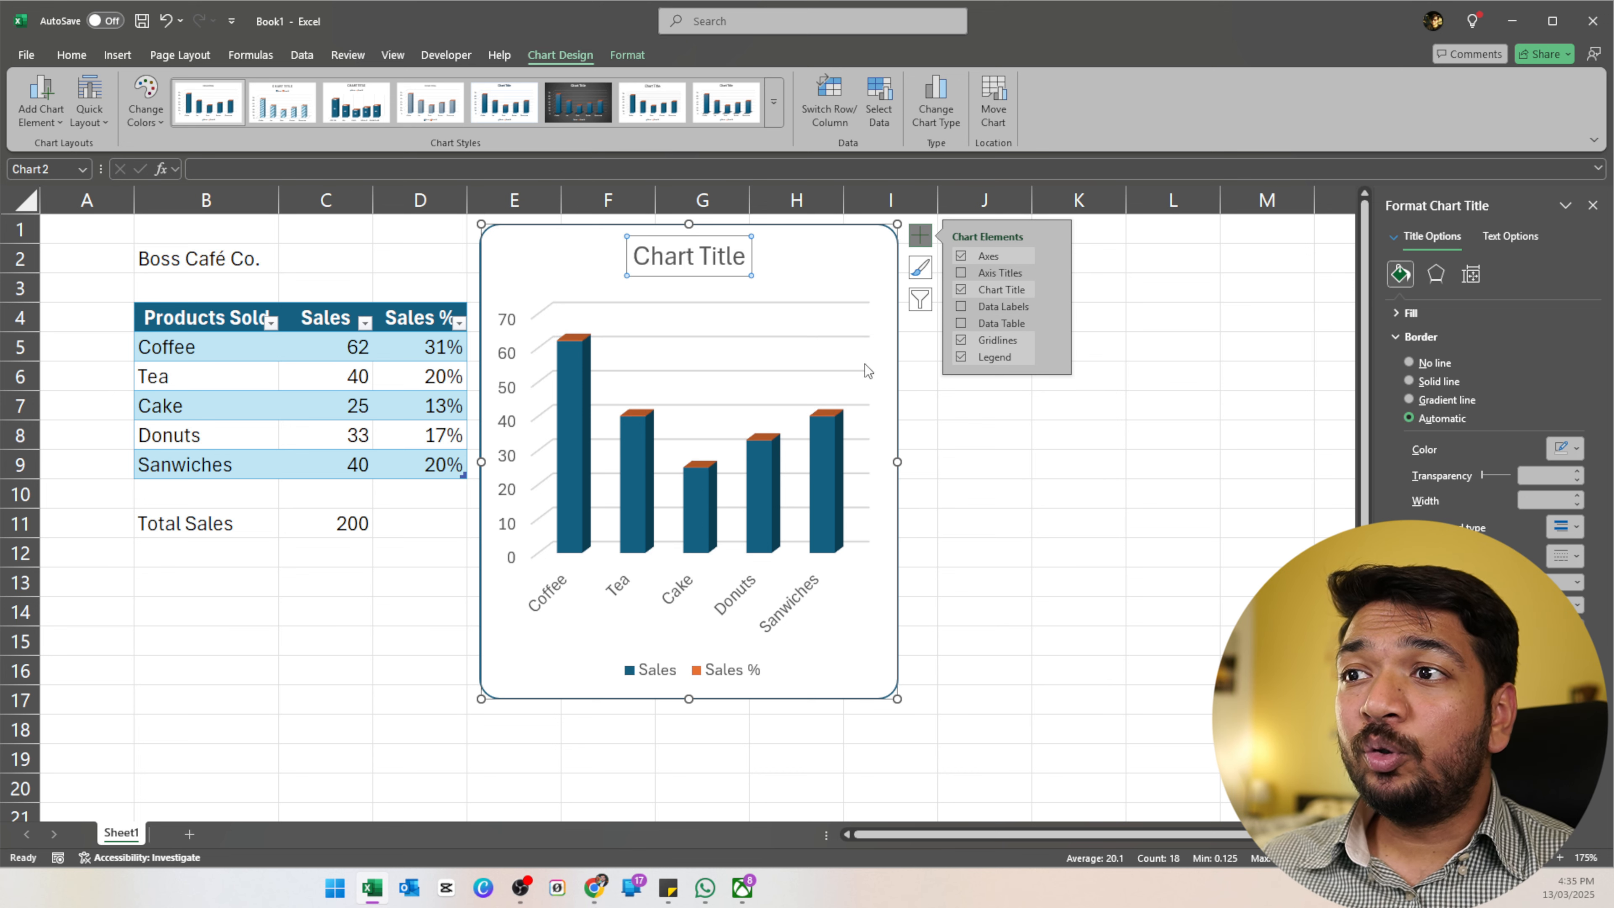
Add a data table below the column chart and remove its gridlines and legend.
left_click(961, 323)
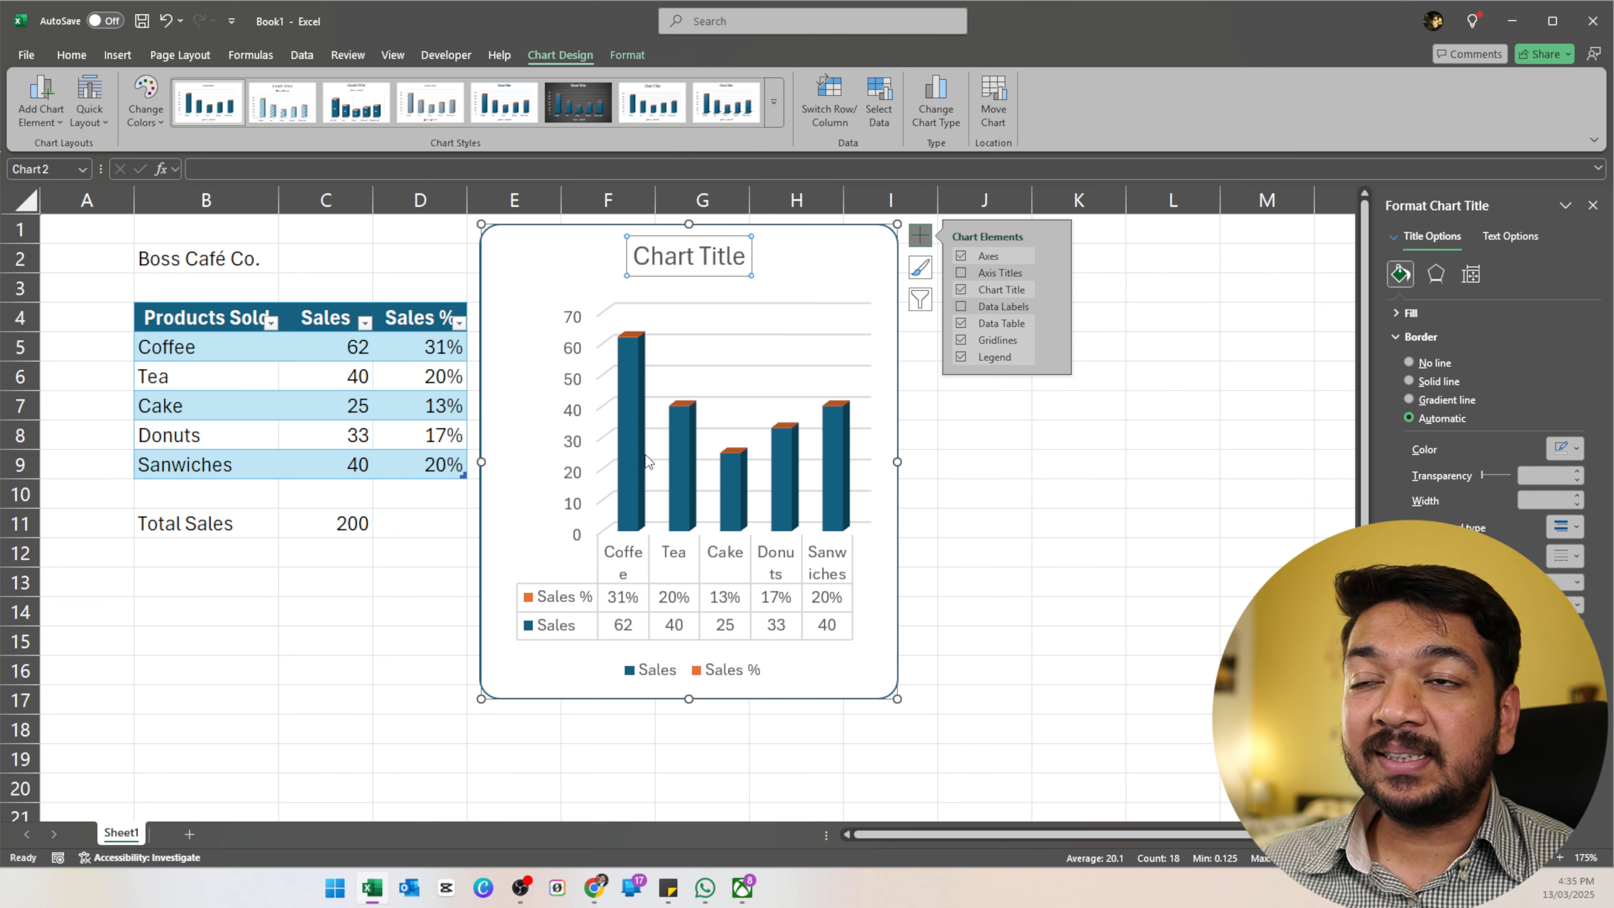
left_click(962, 341)
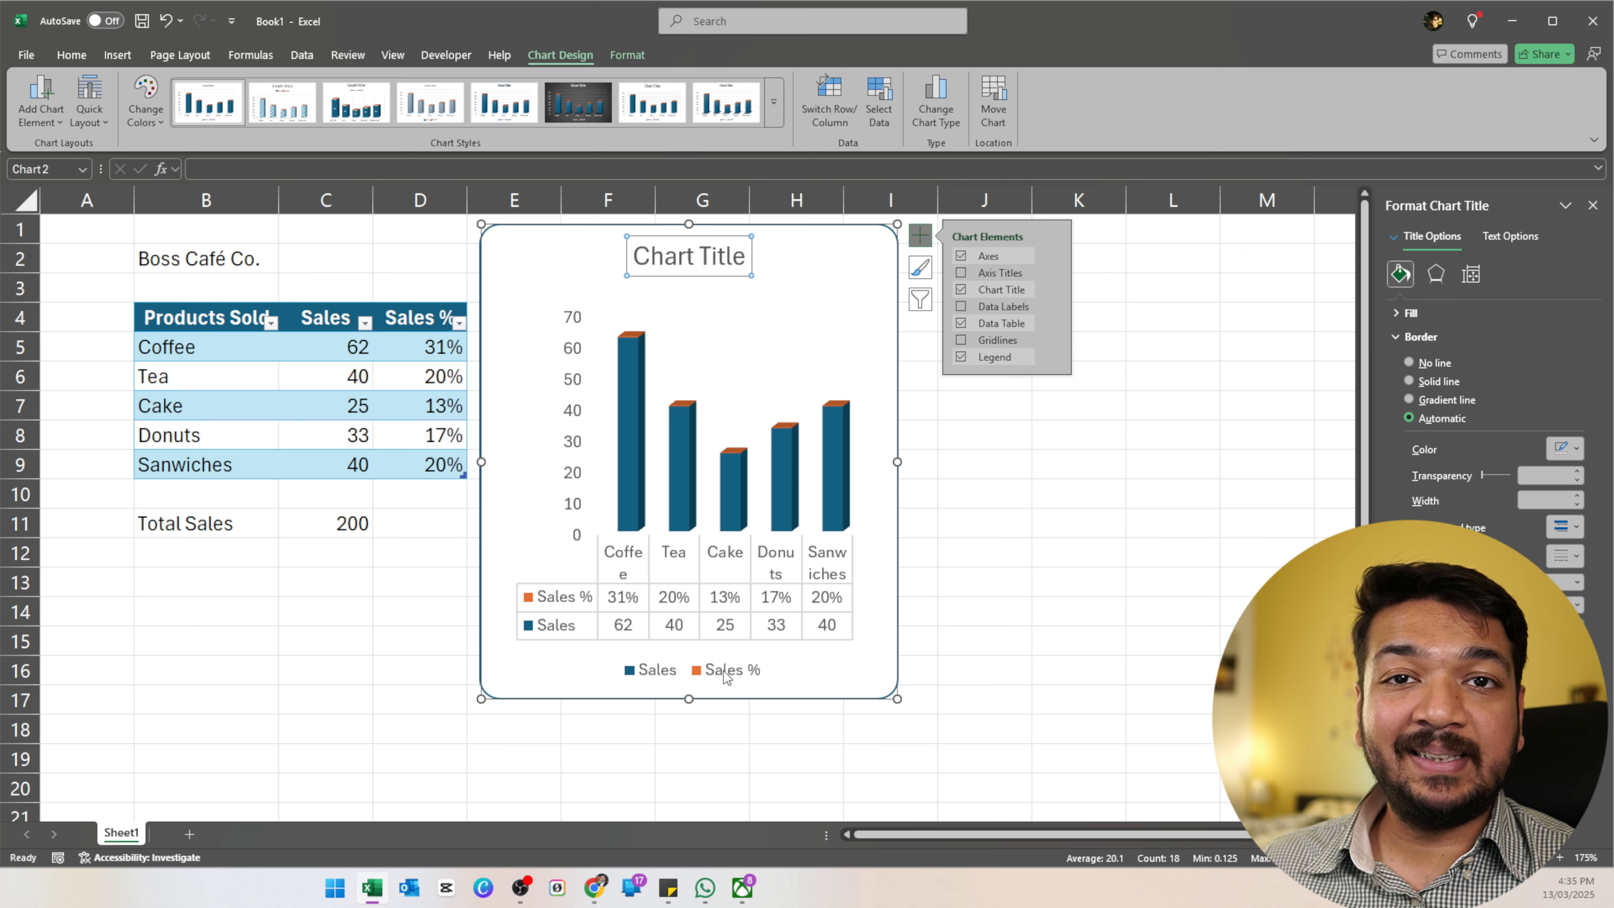
left_click(961, 357)
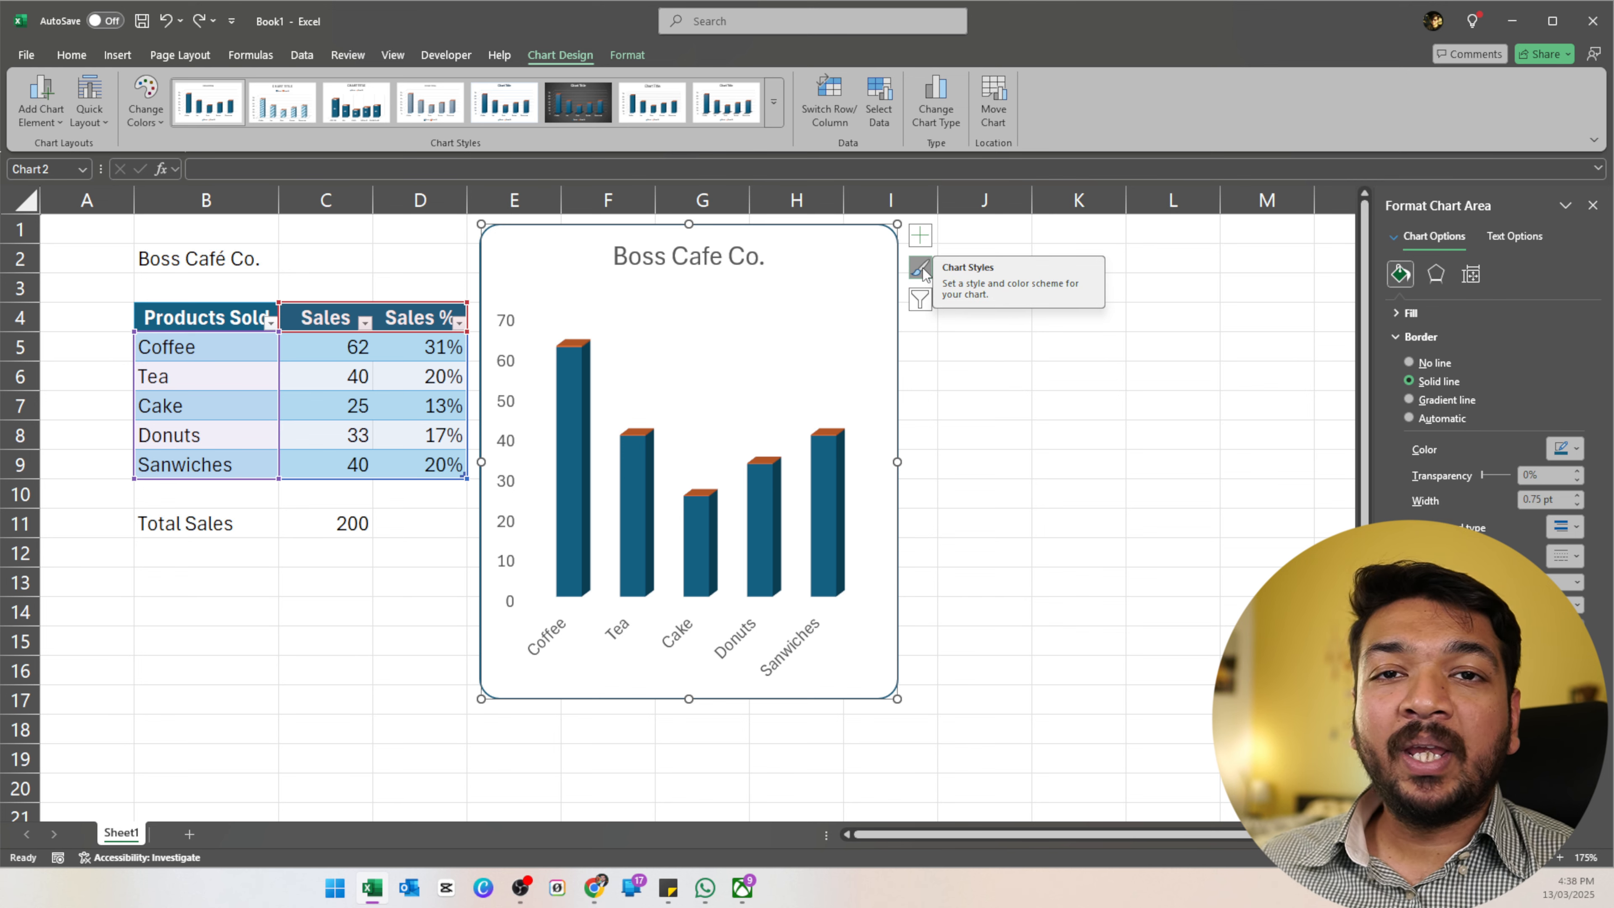
Apply the second chart style, giving hatched light-blue bars and a bold uppercase title.
left_click(922, 268)
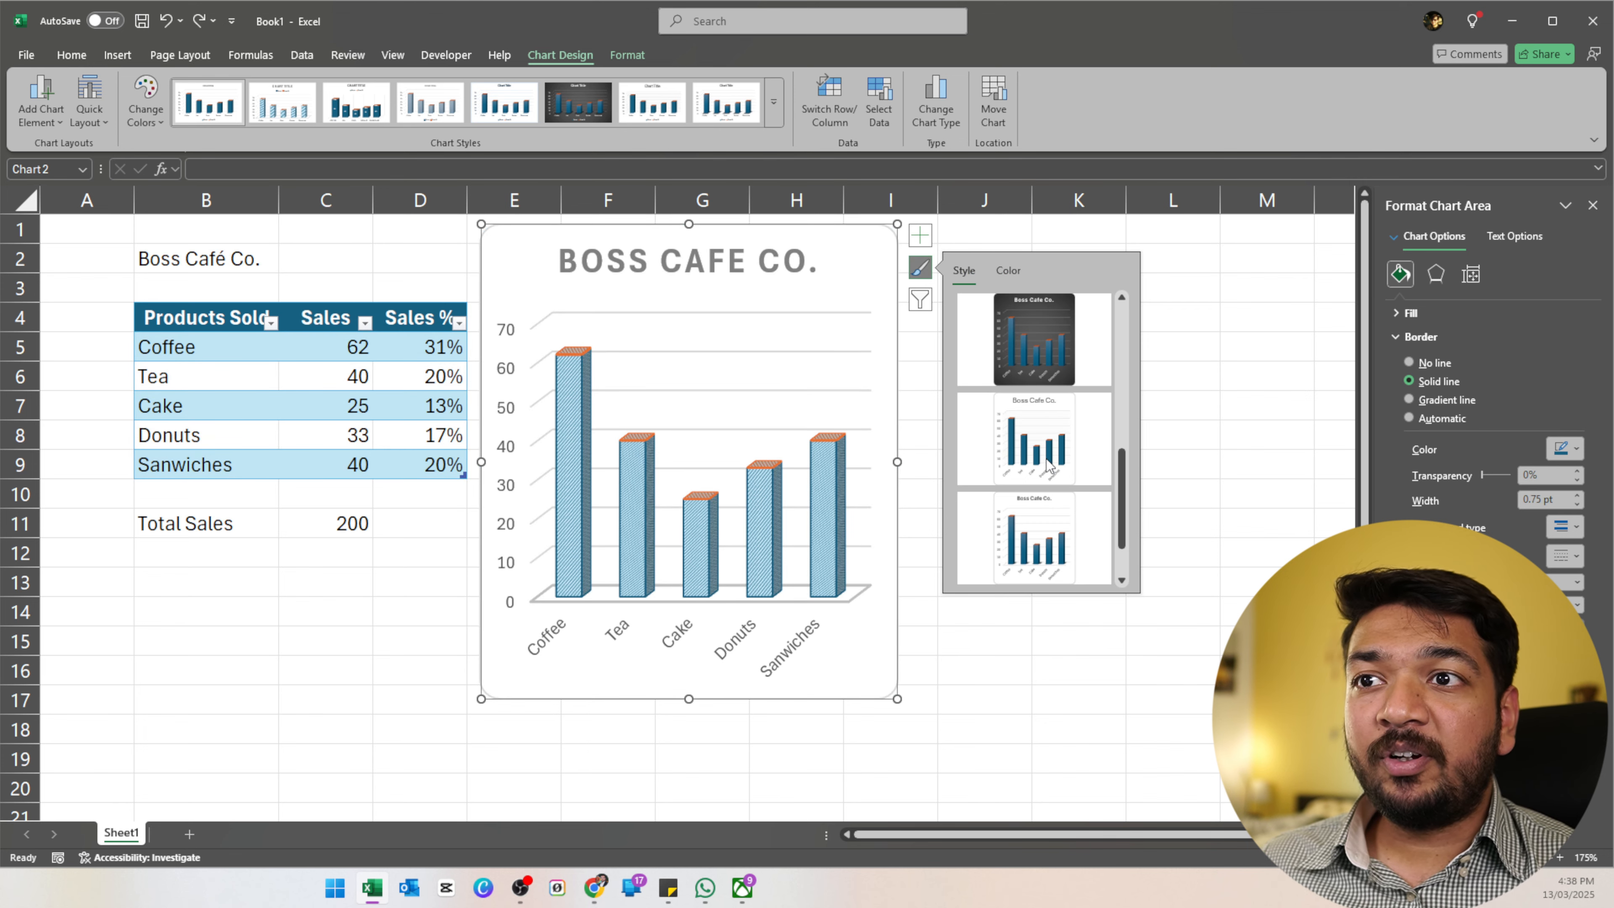
left_click(1047, 437)
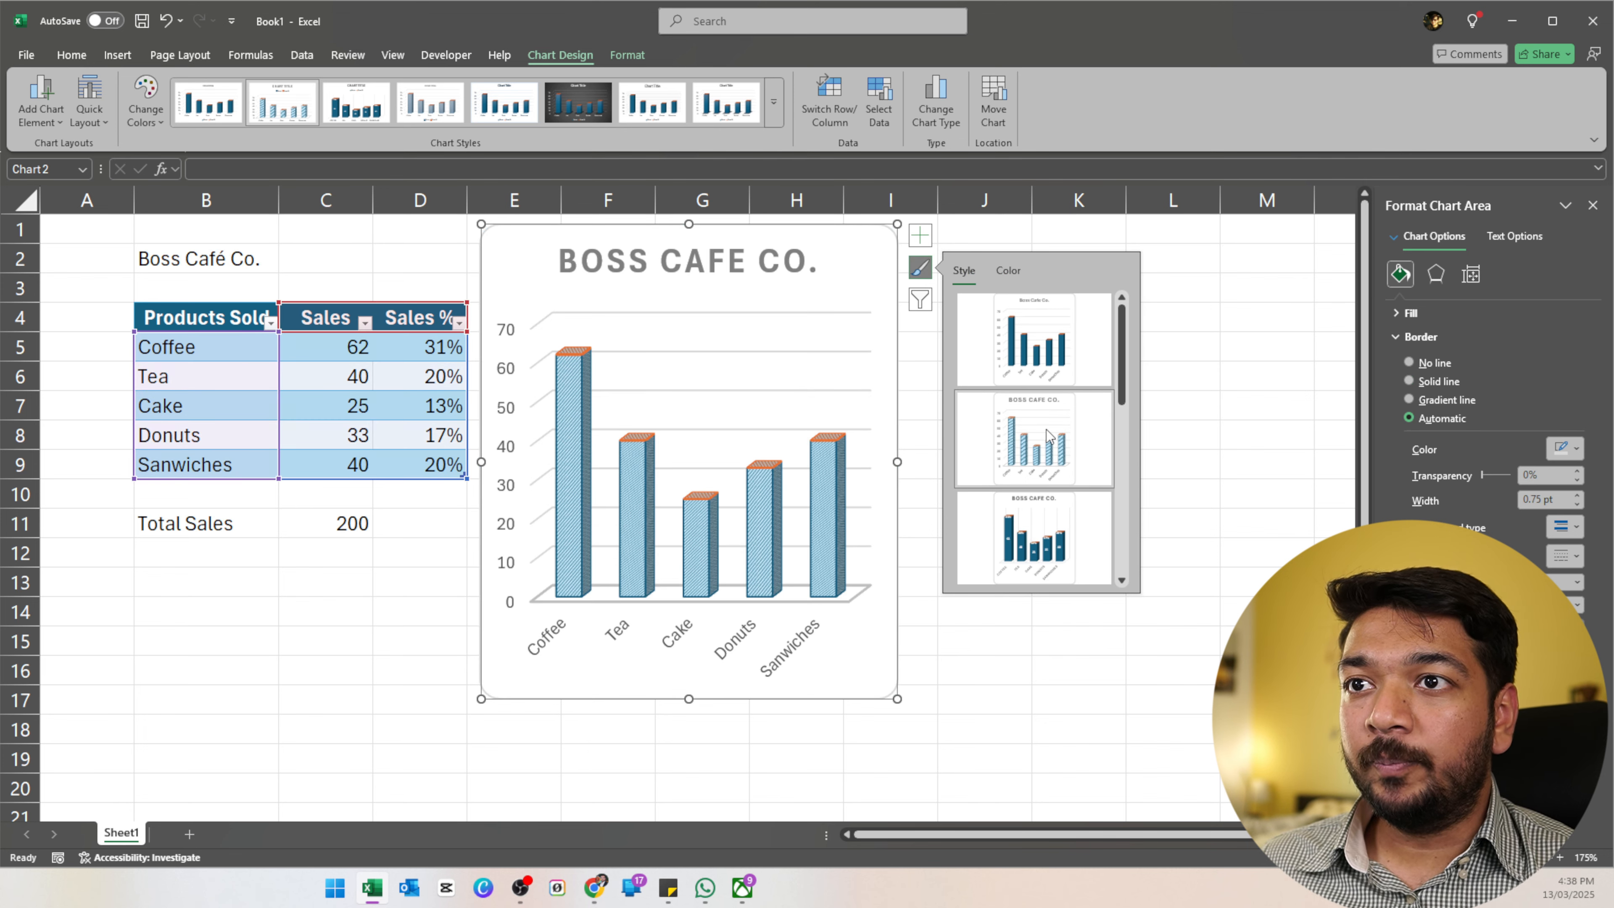
left_click(922, 271)
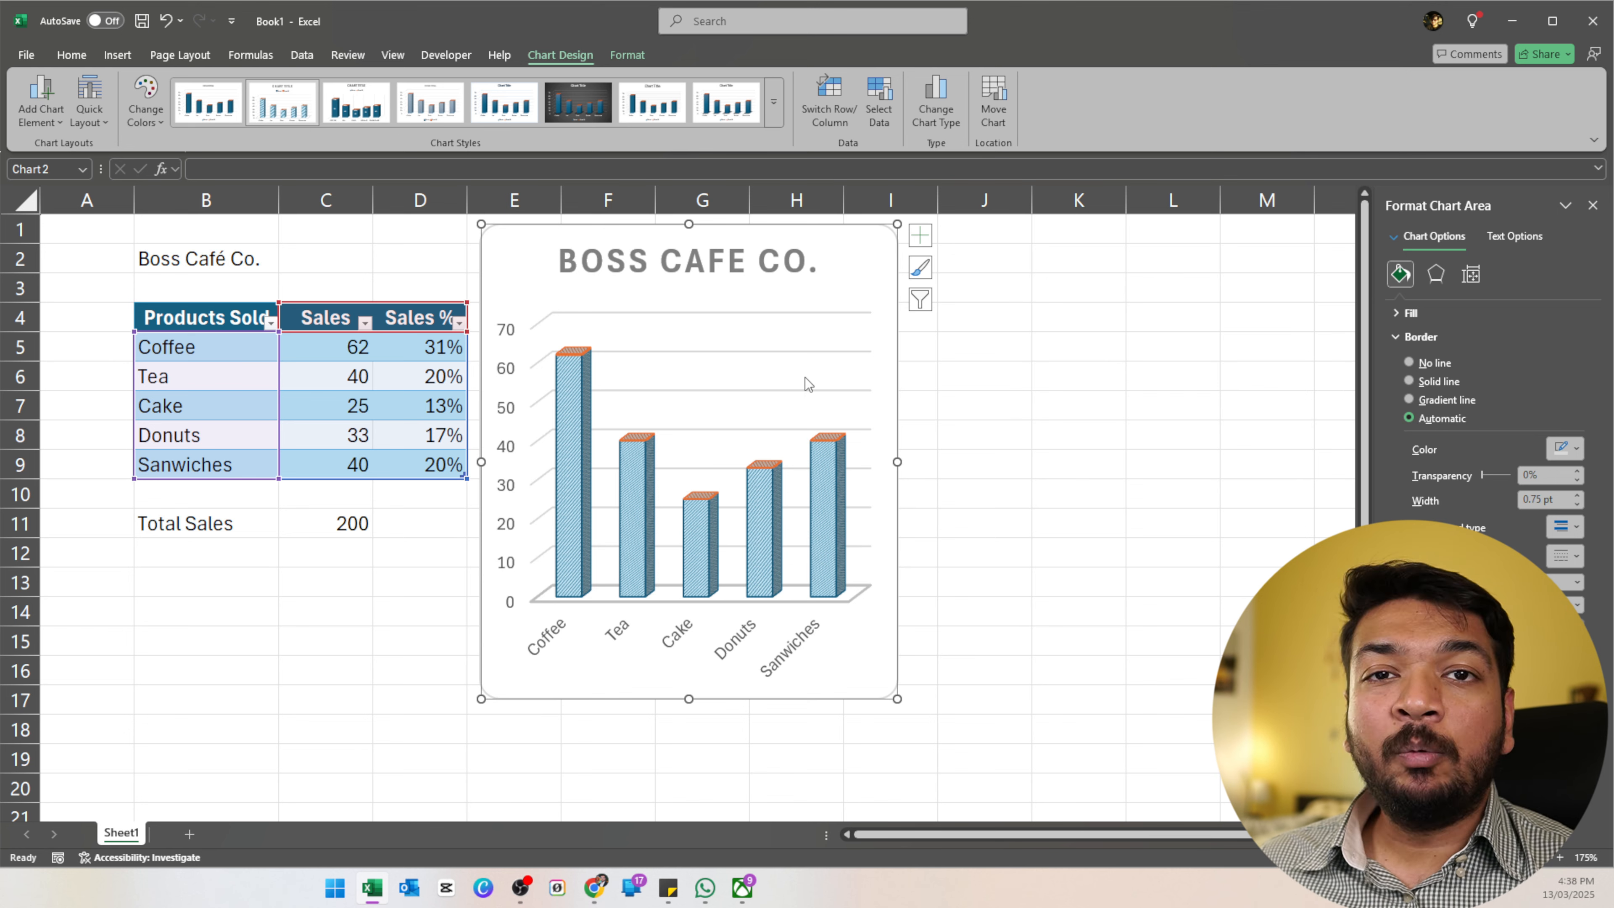
Filter out the Sales % series so only Sales bars remain, then select cell D8.
left_click(921, 300)
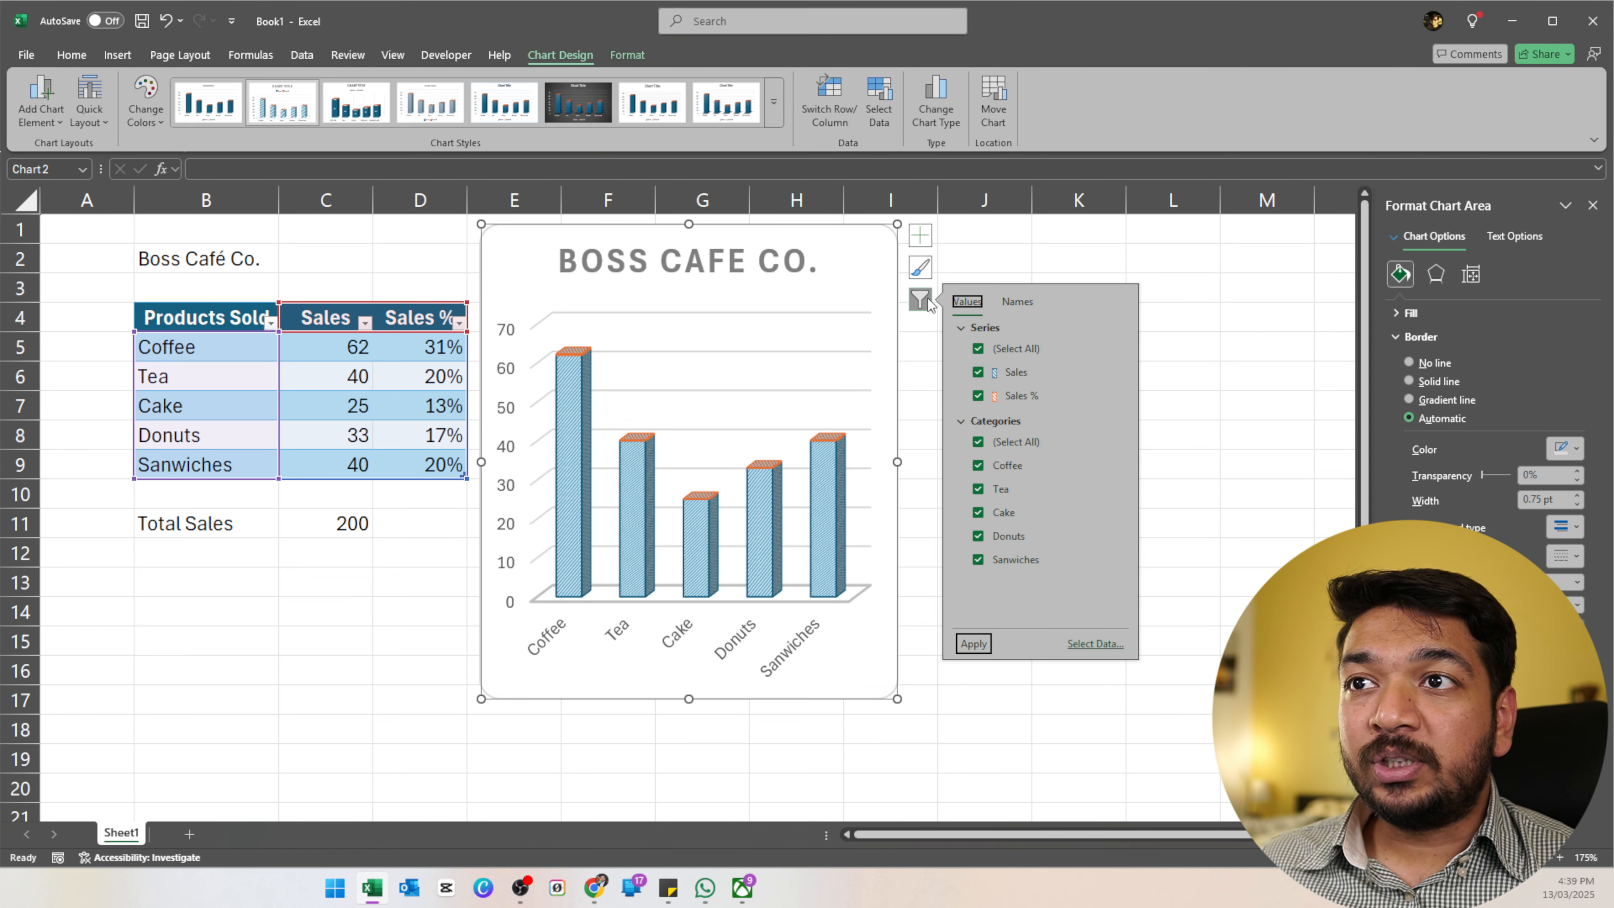
left_click(978, 396)
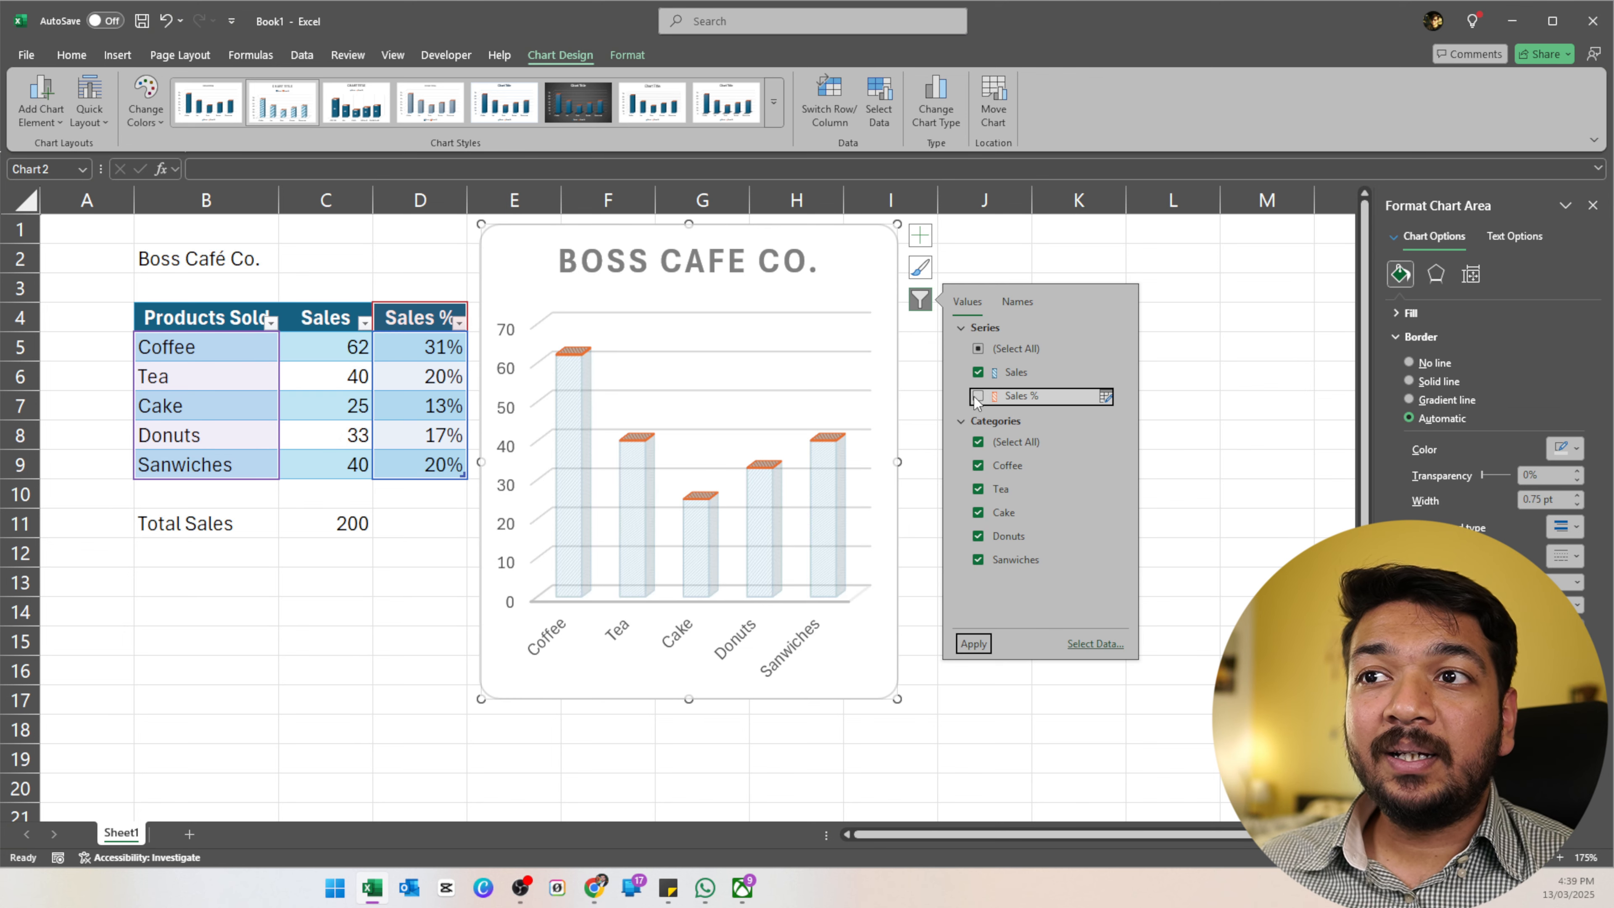
left_click(973, 643)
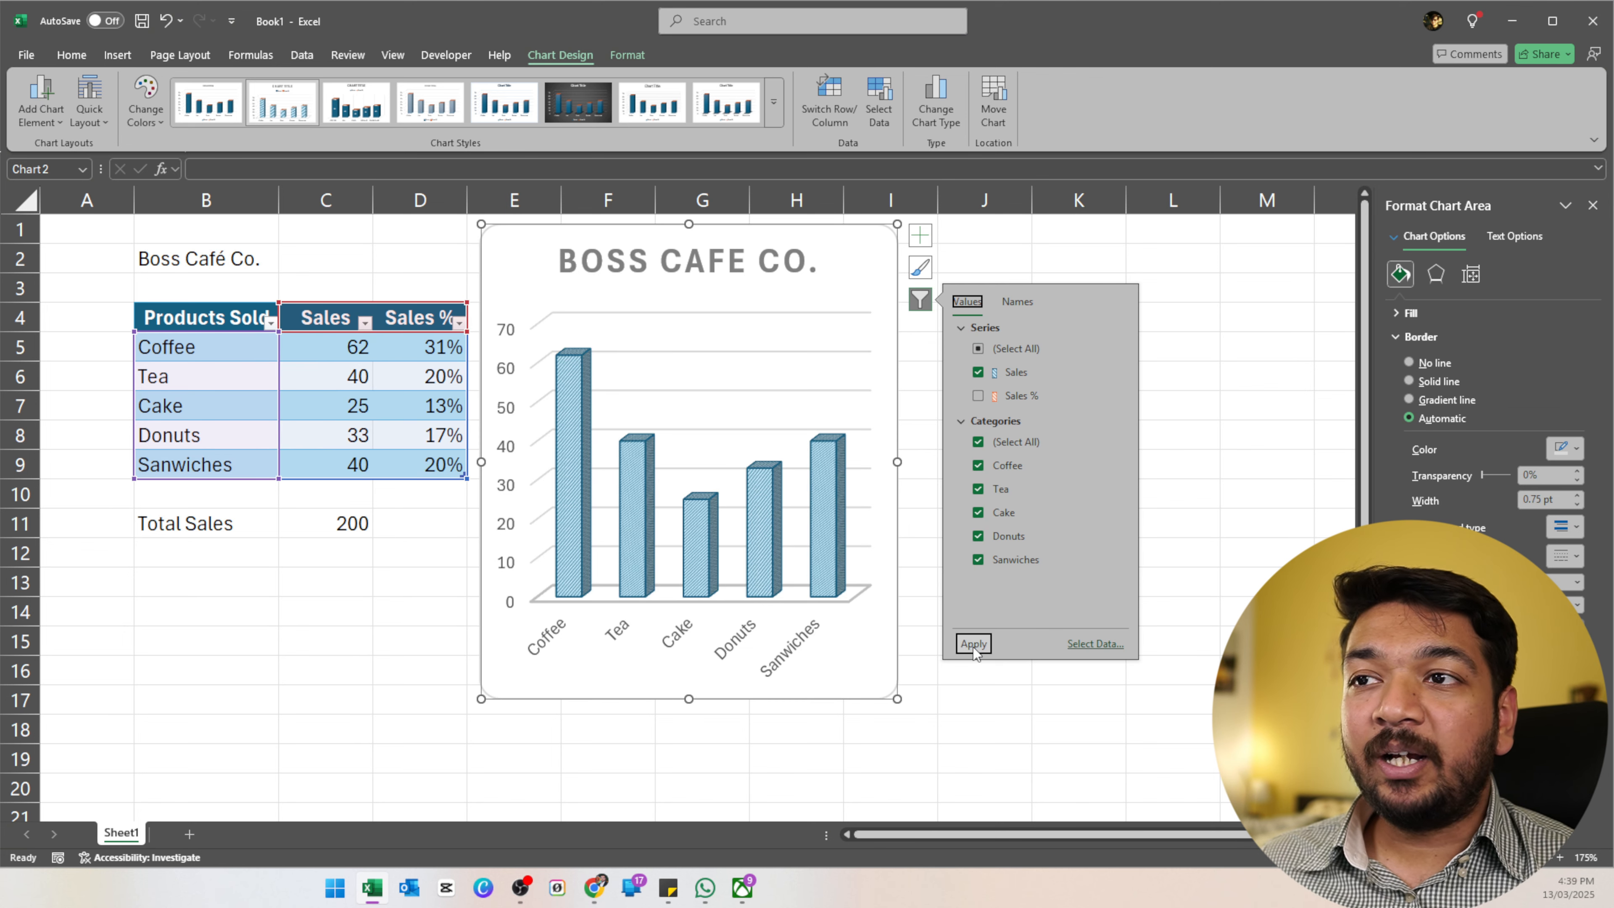
left_click(702, 407)
left_click(432, 435)
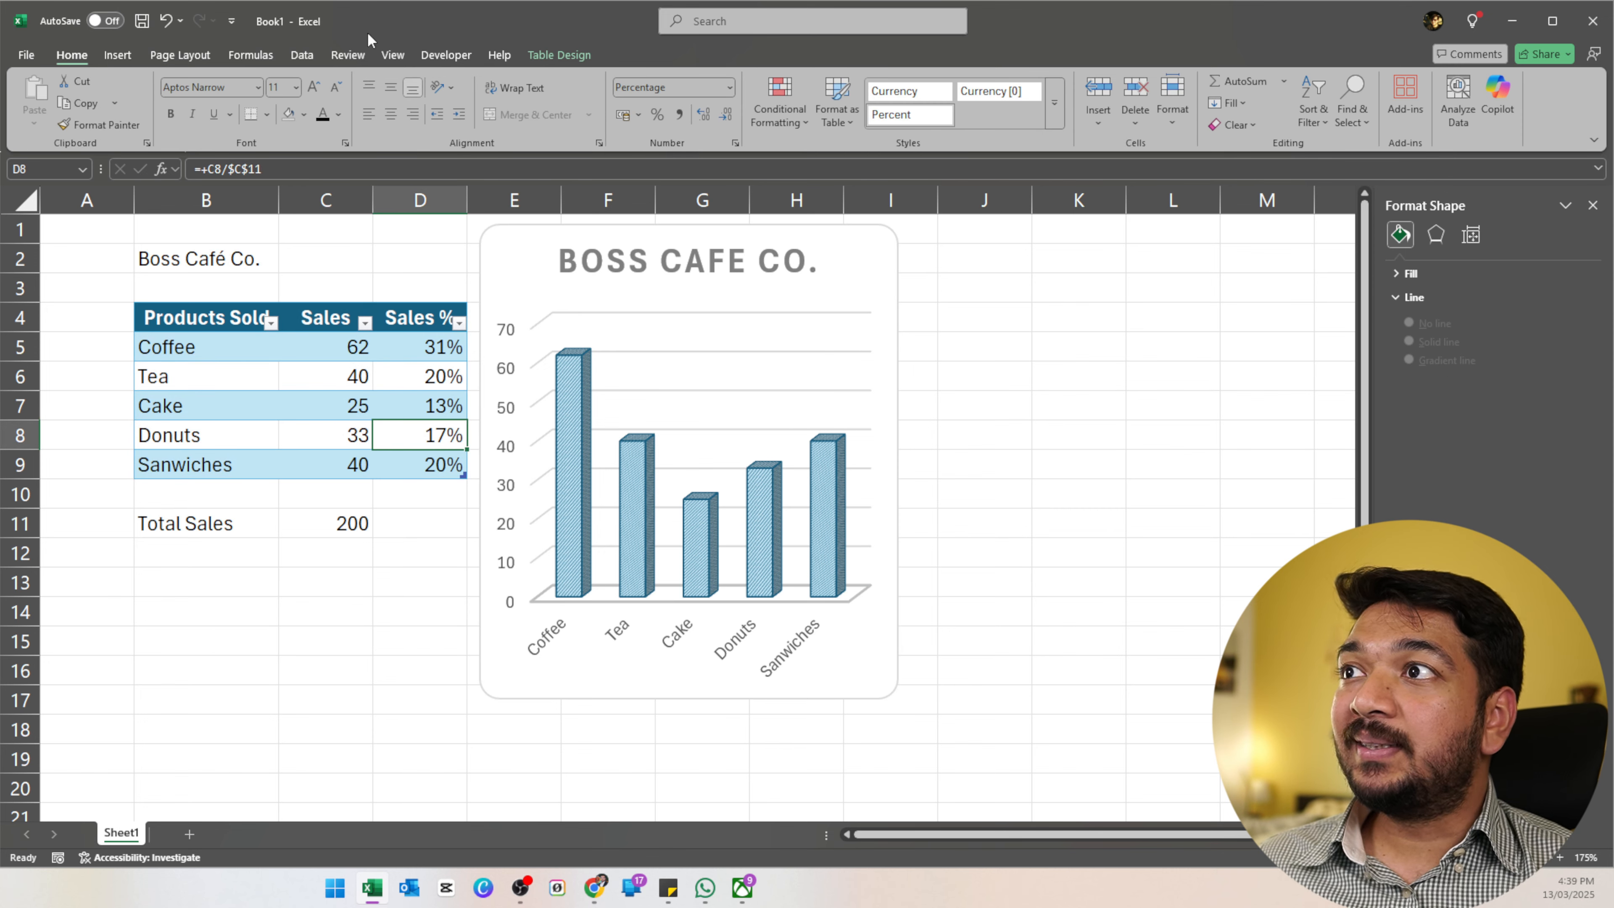
Insert a 2-D pie chart and give it a style with solid slices and bold title.
left_click(117, 56)
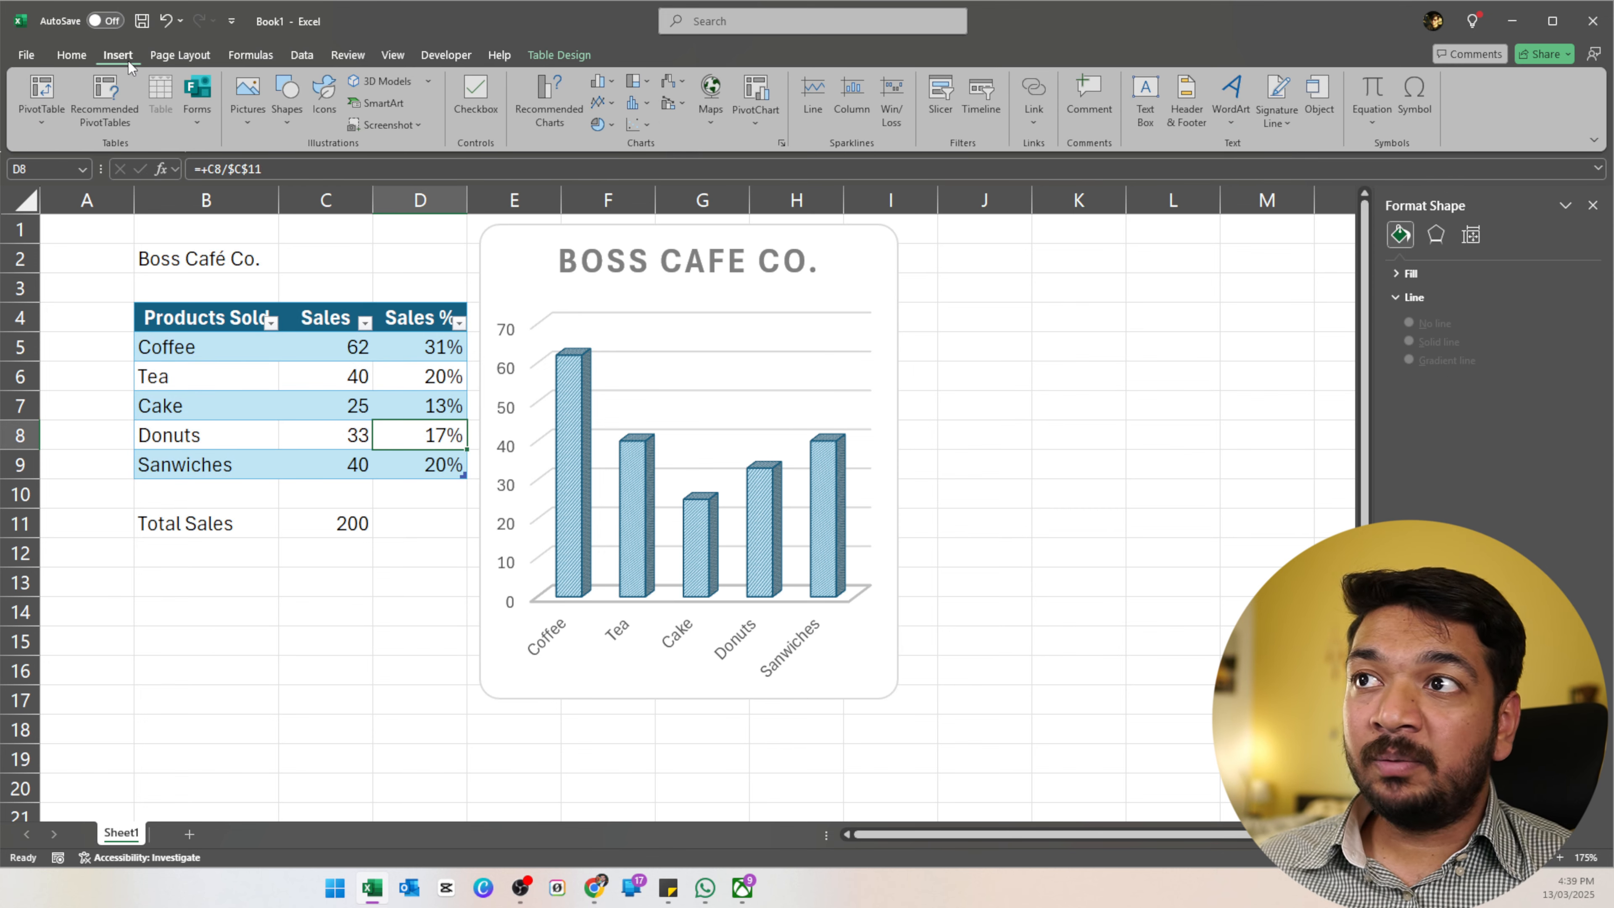
left_click(604, 123)
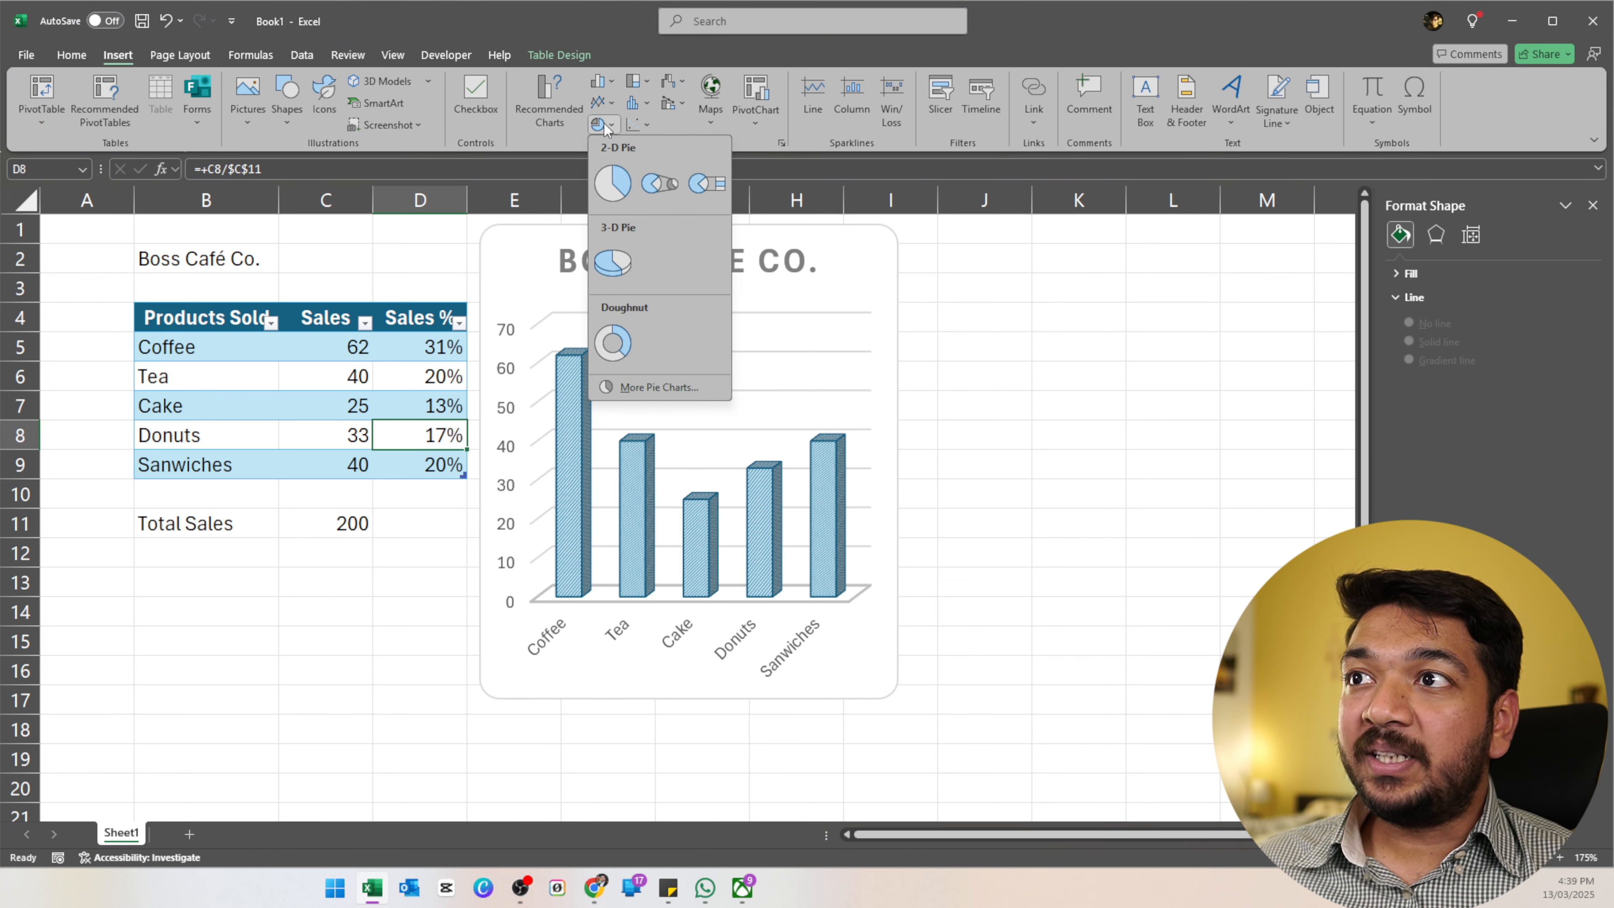
left_click(612, 183)
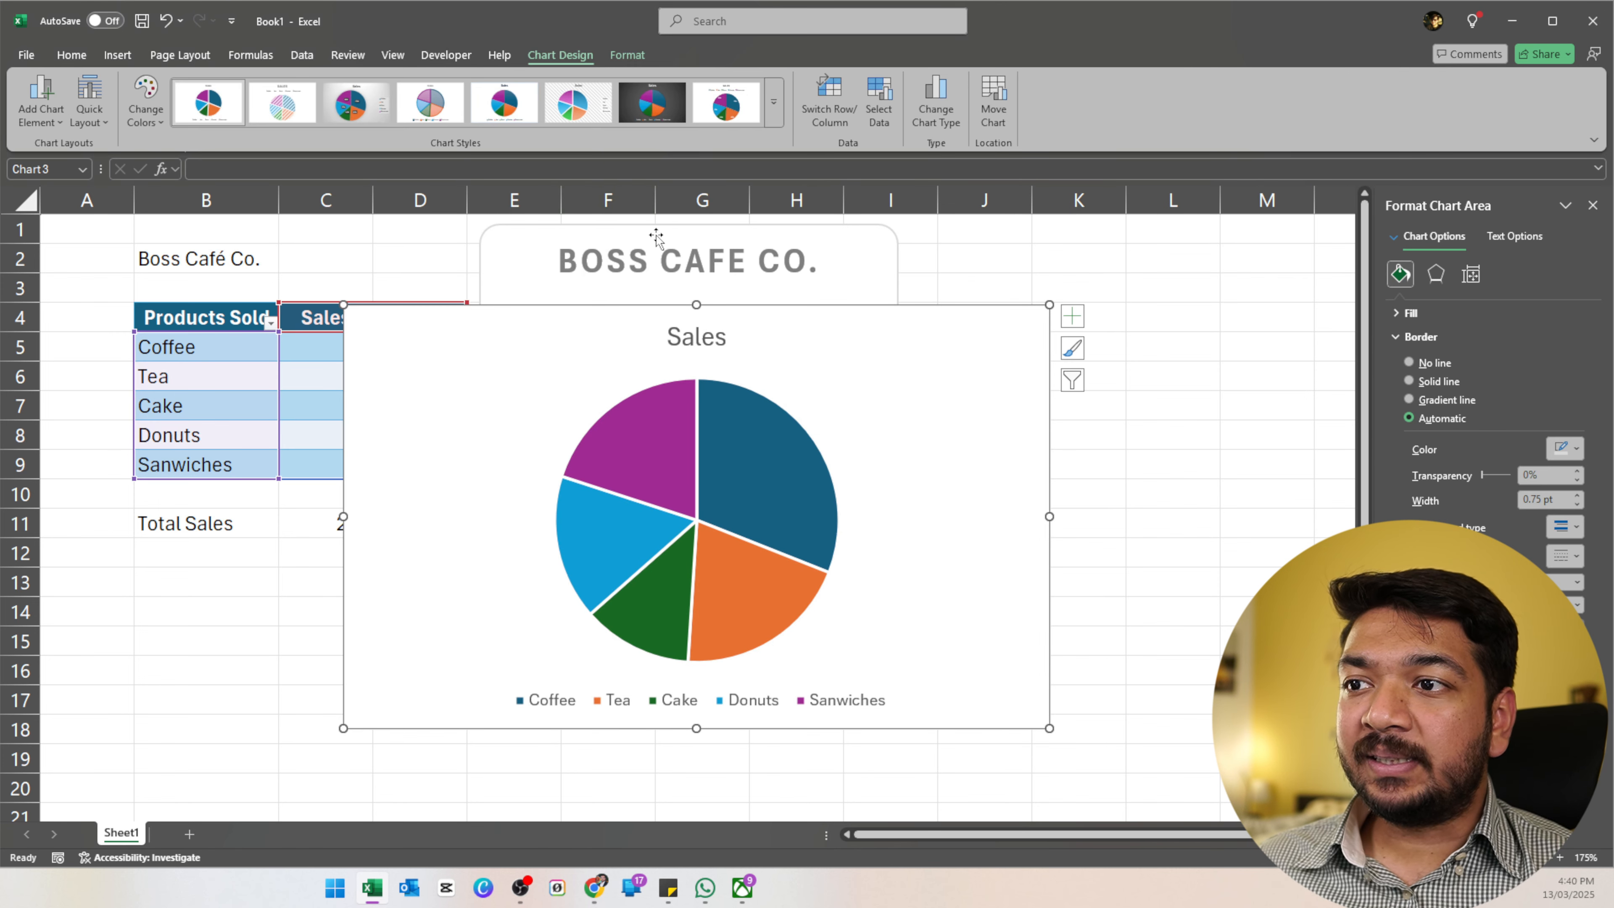
left_click(431, 100)
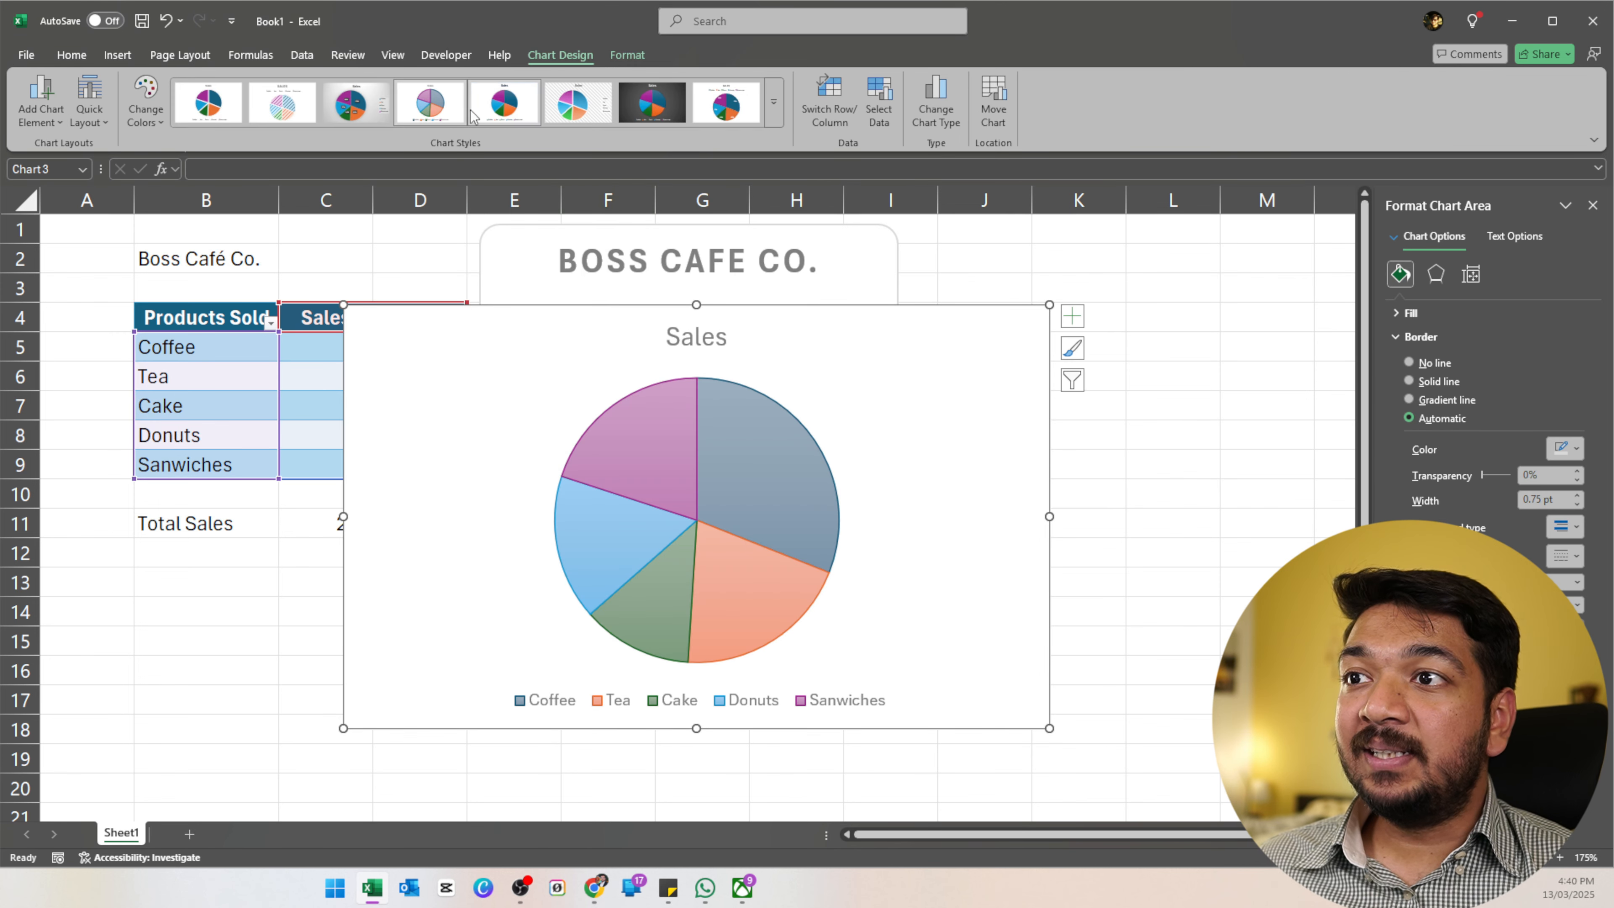
left_click(482, 109)
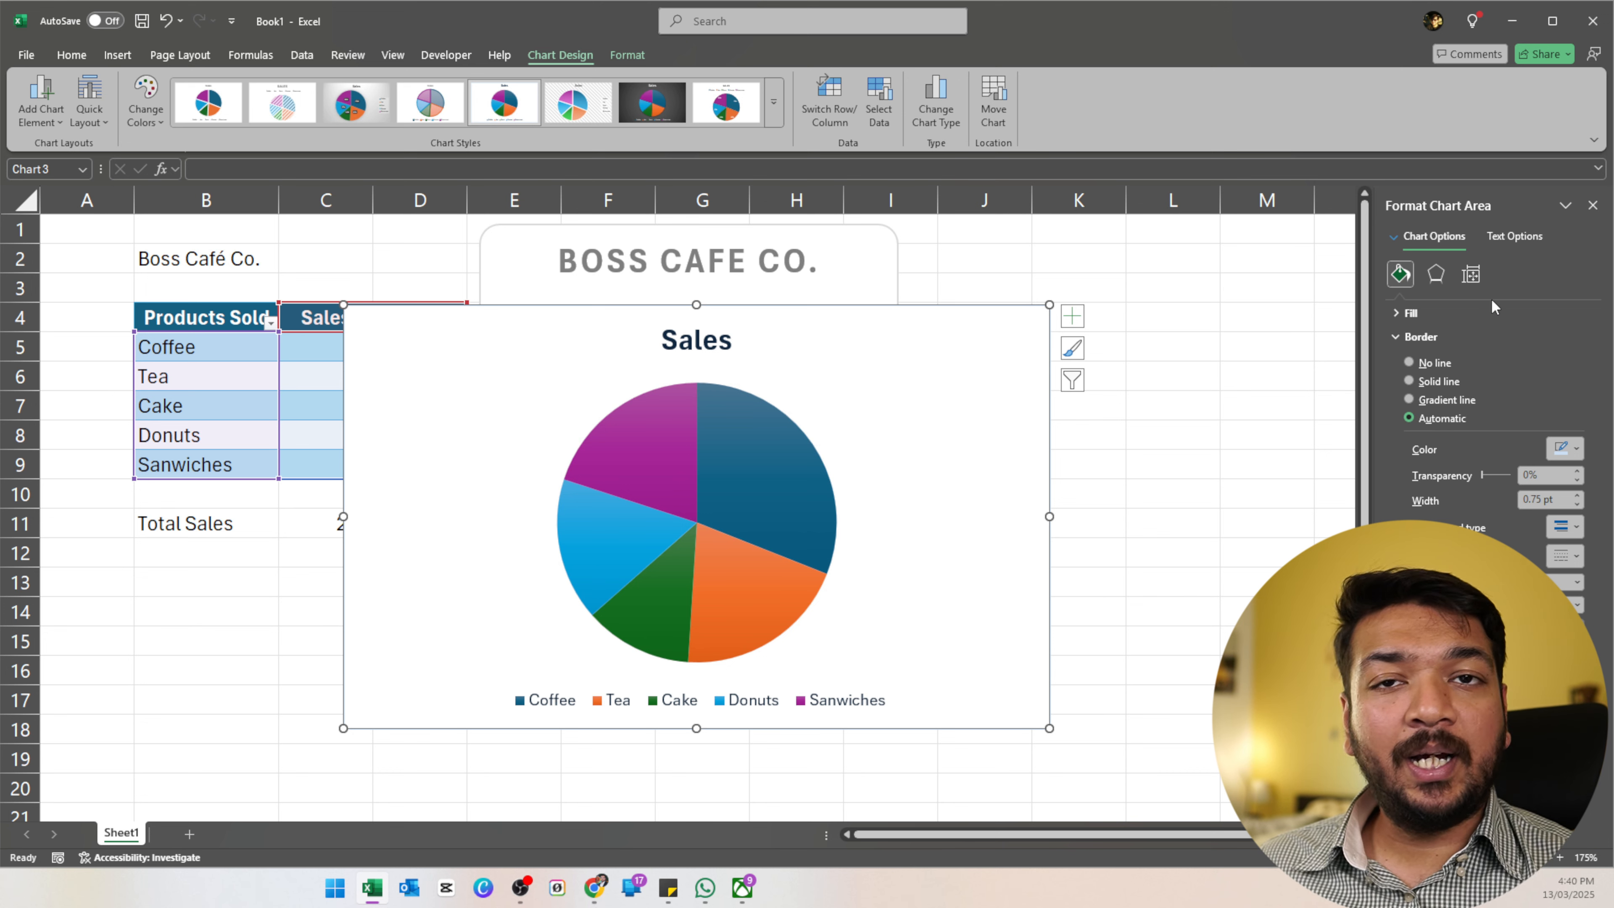
Filter the pie chart to plot the Sales % series instead of Sales.
left_click(1072, 381)
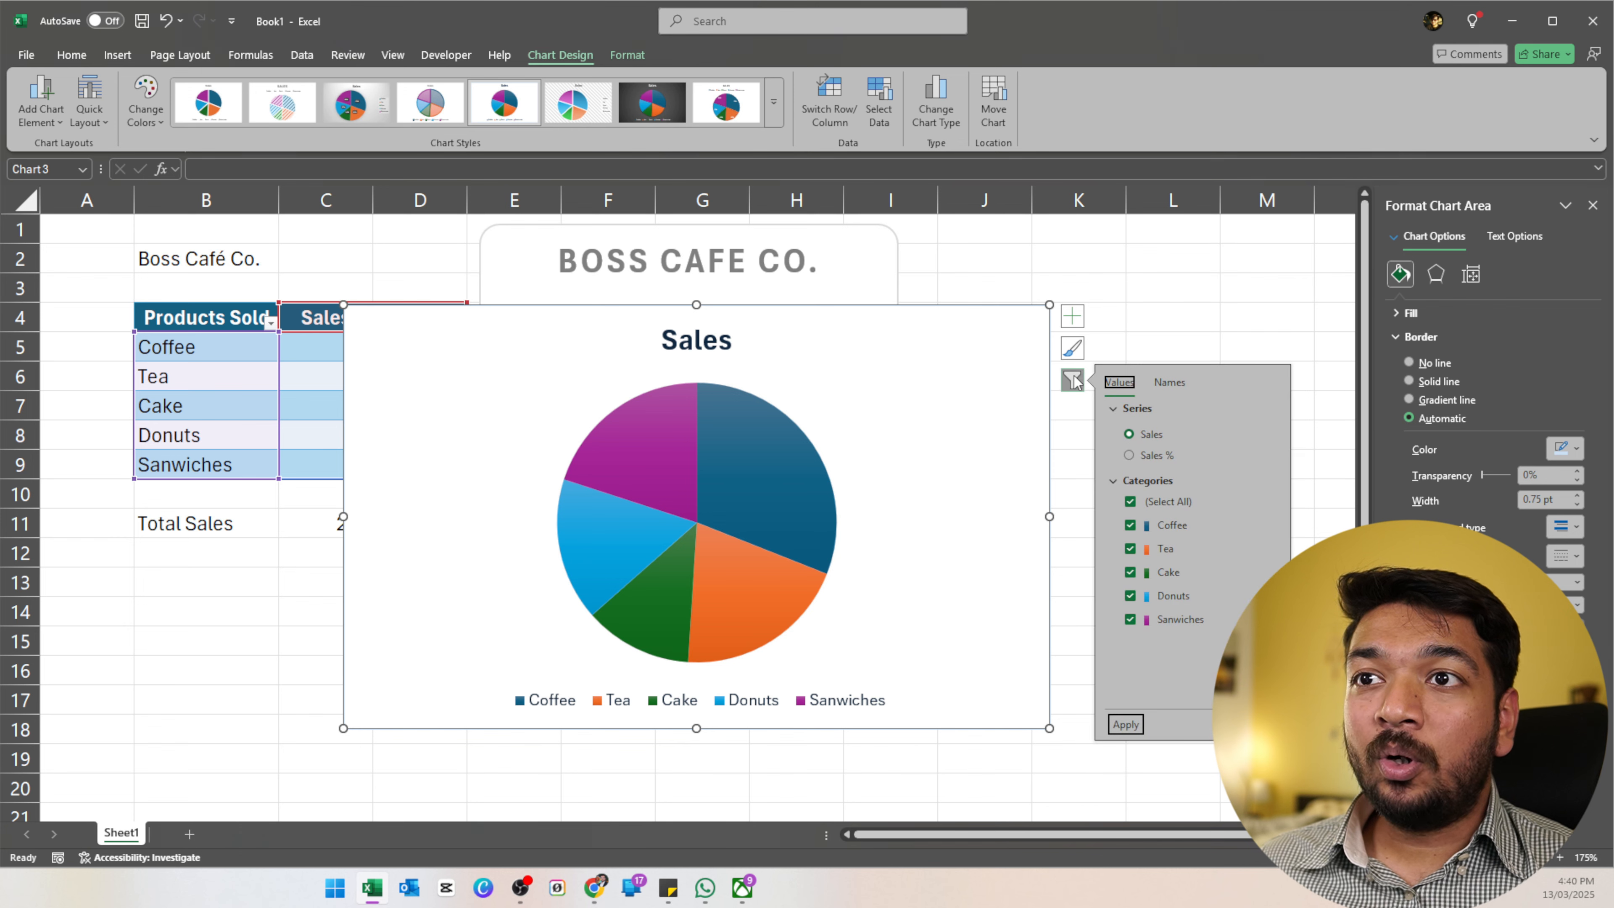
left_click(1132, 453)
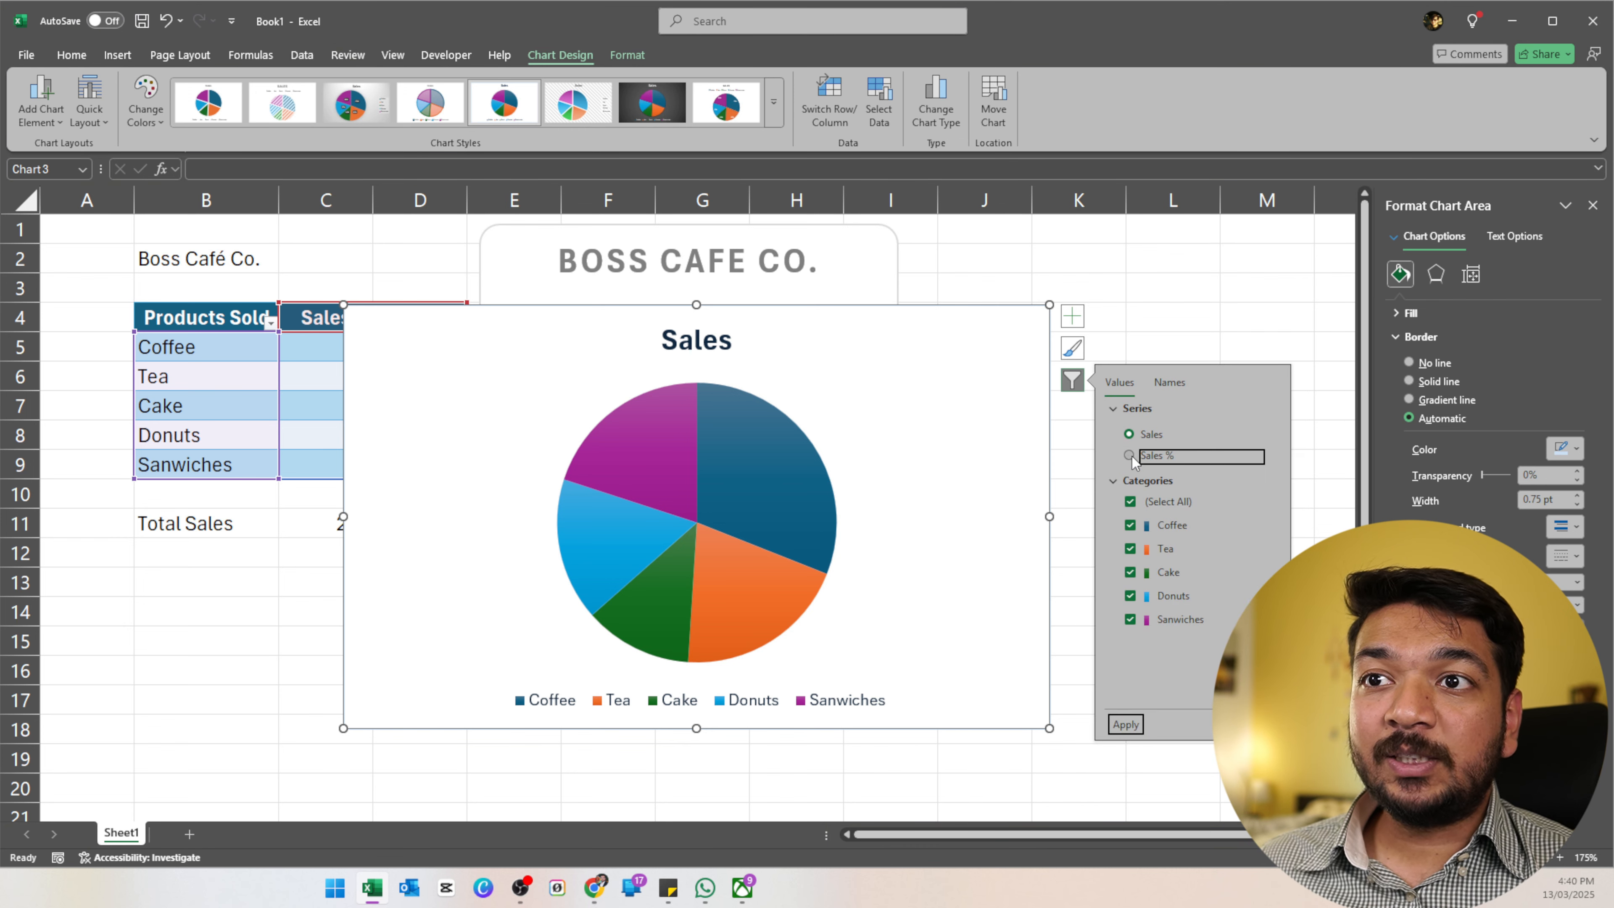
left_click(1131, 434)
left_click(1131, 452)
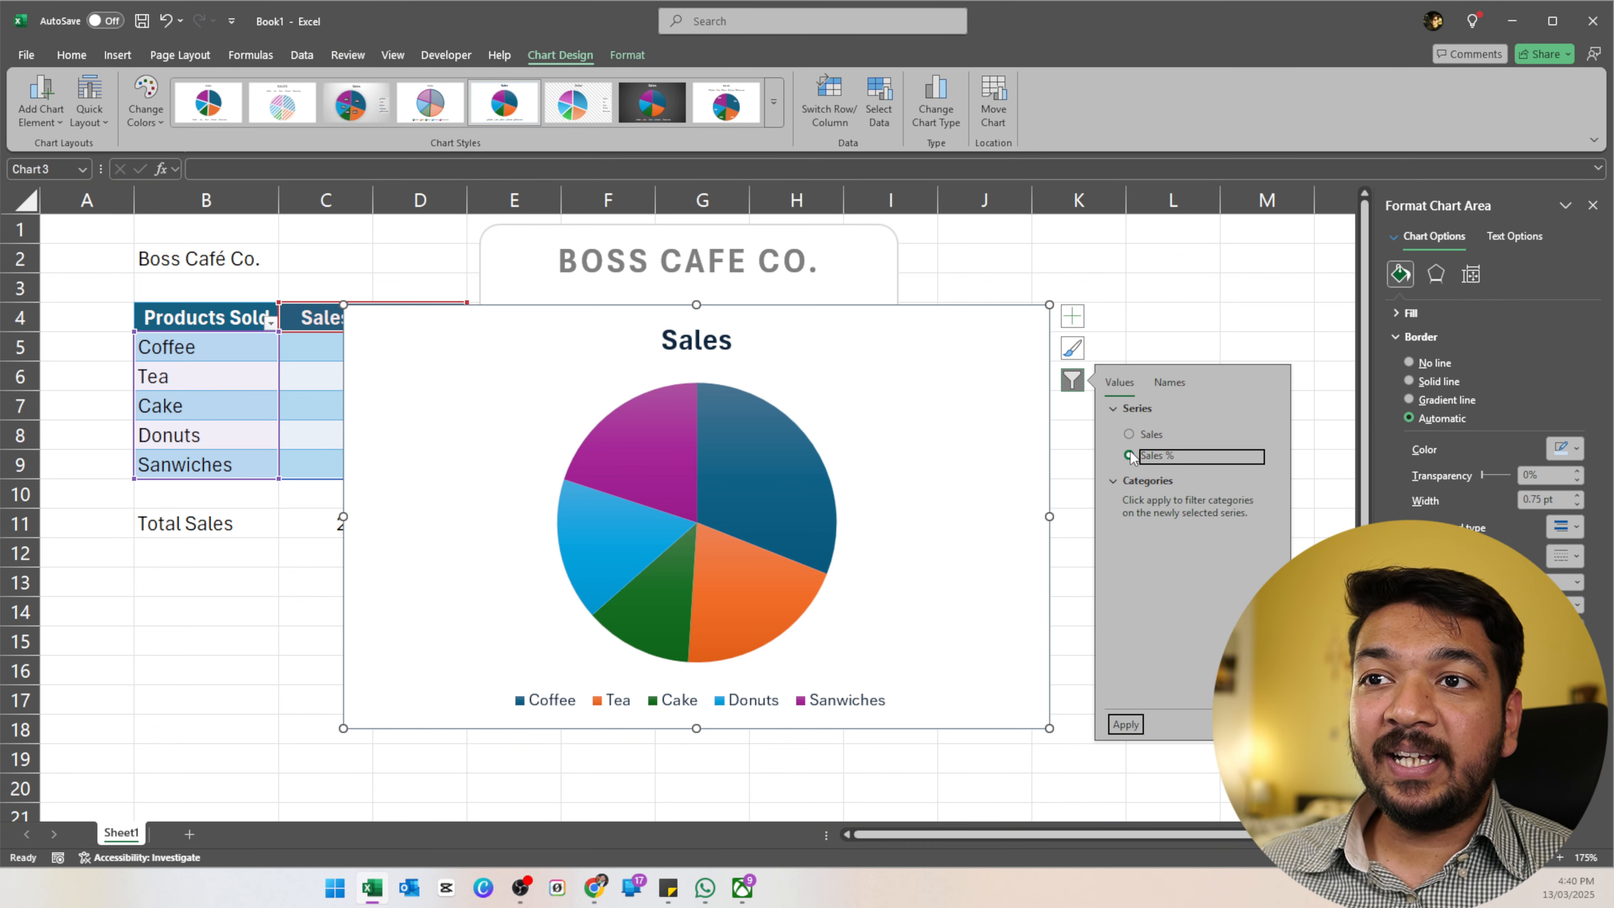
left_click(1125, 725)
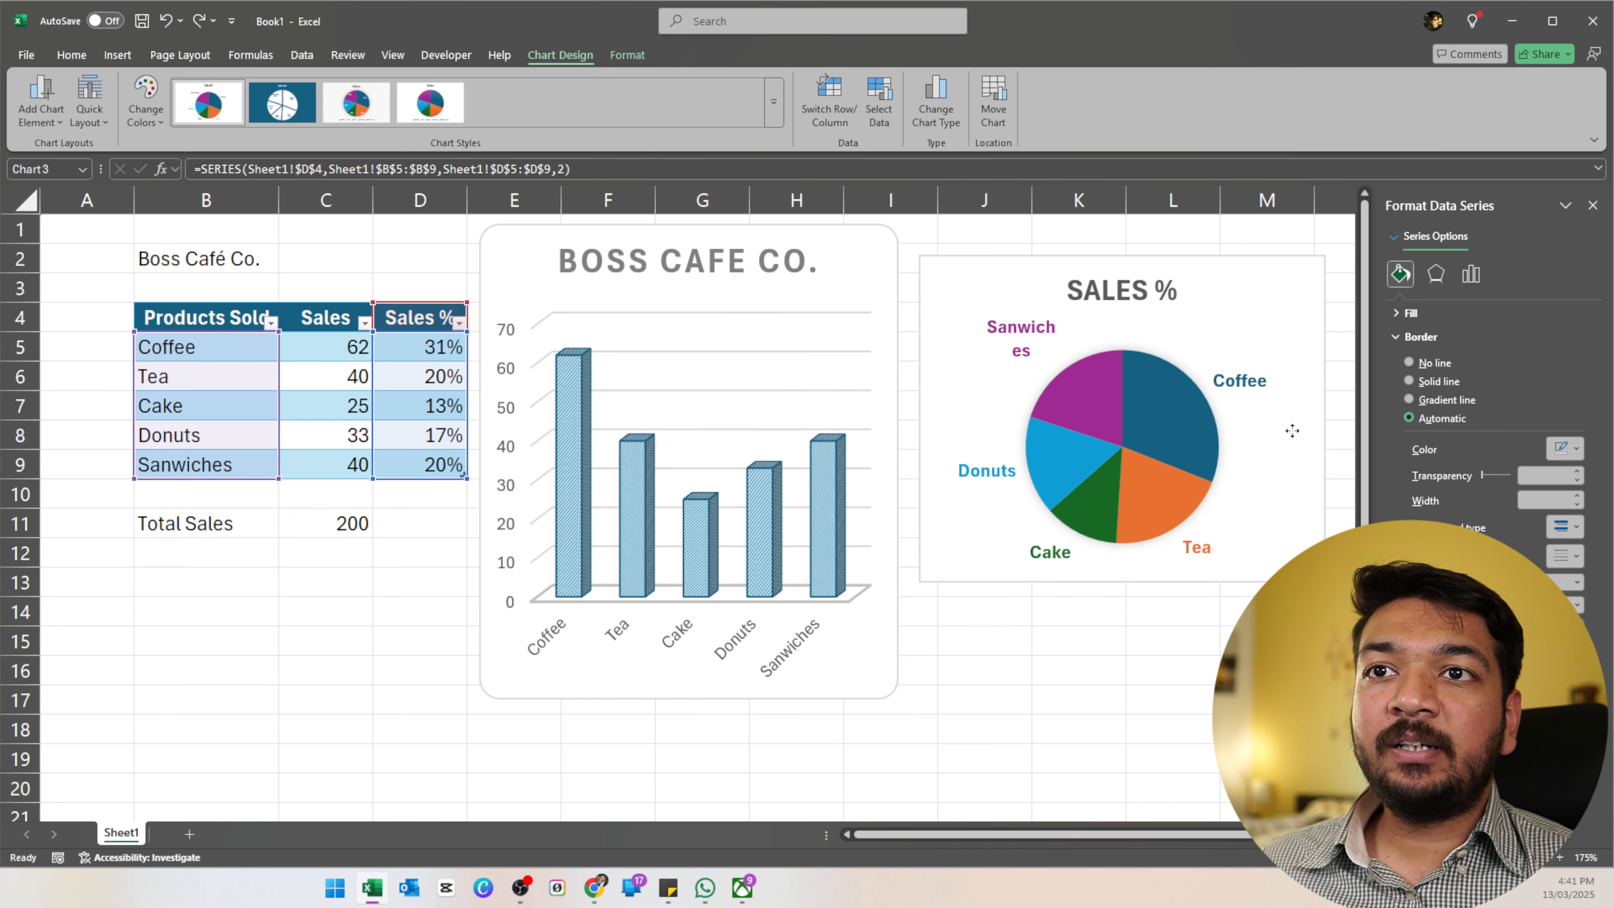
Place the pie beside the column chart and hide worksheet gridlines with Alt+W, V, G.
left_click_drag(1292, 431, 1291, 464)
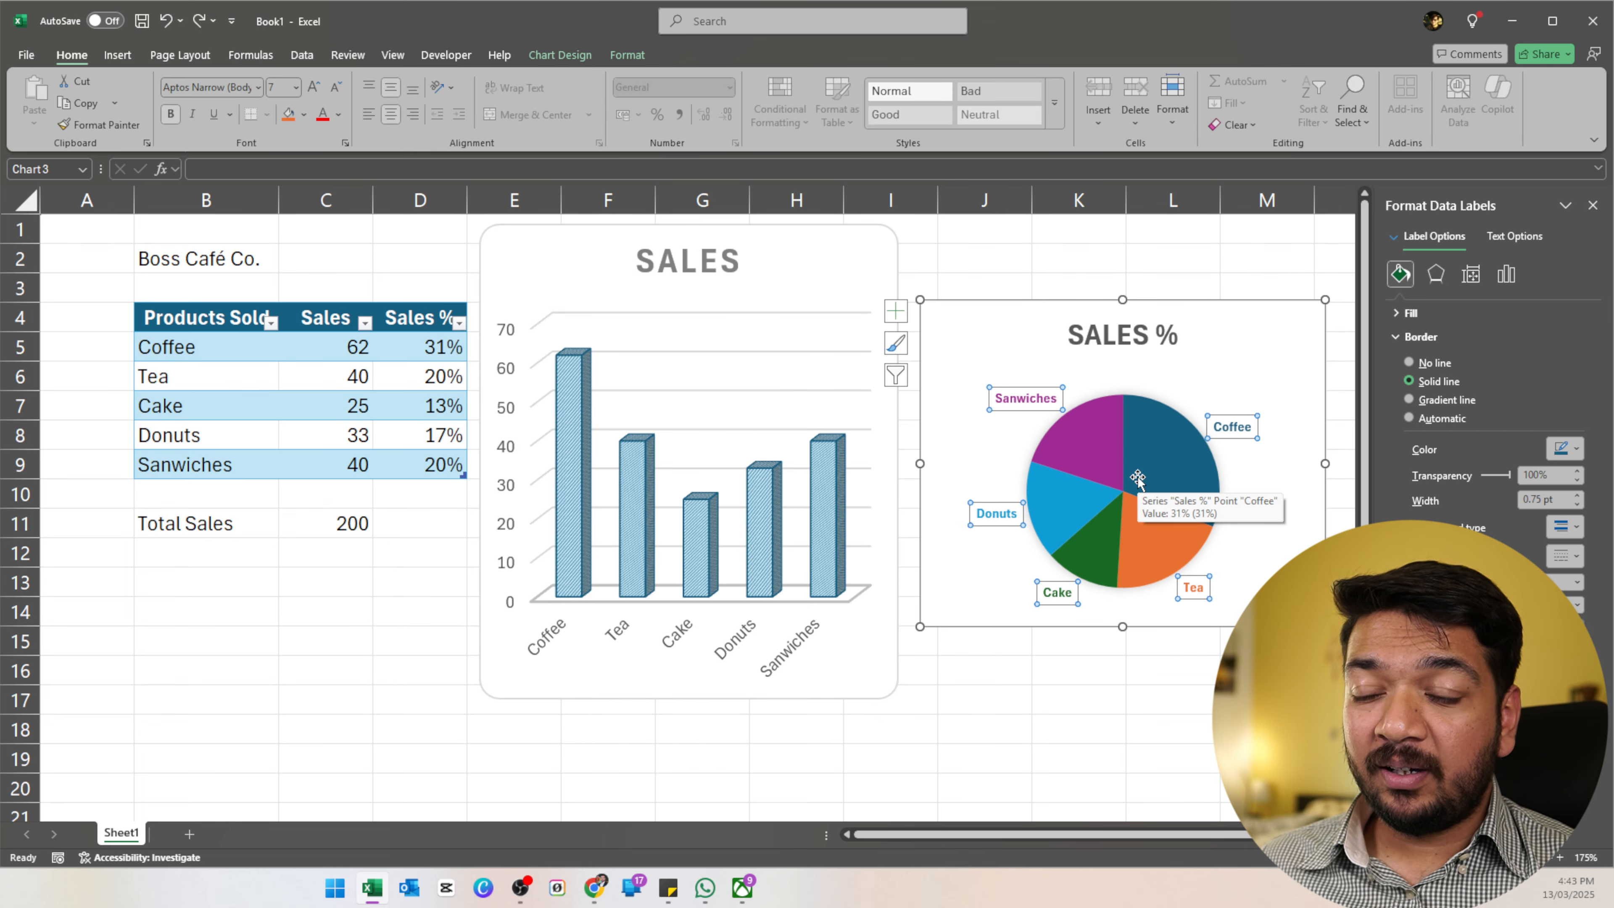
key("Escape")
left_click(1080, 695)
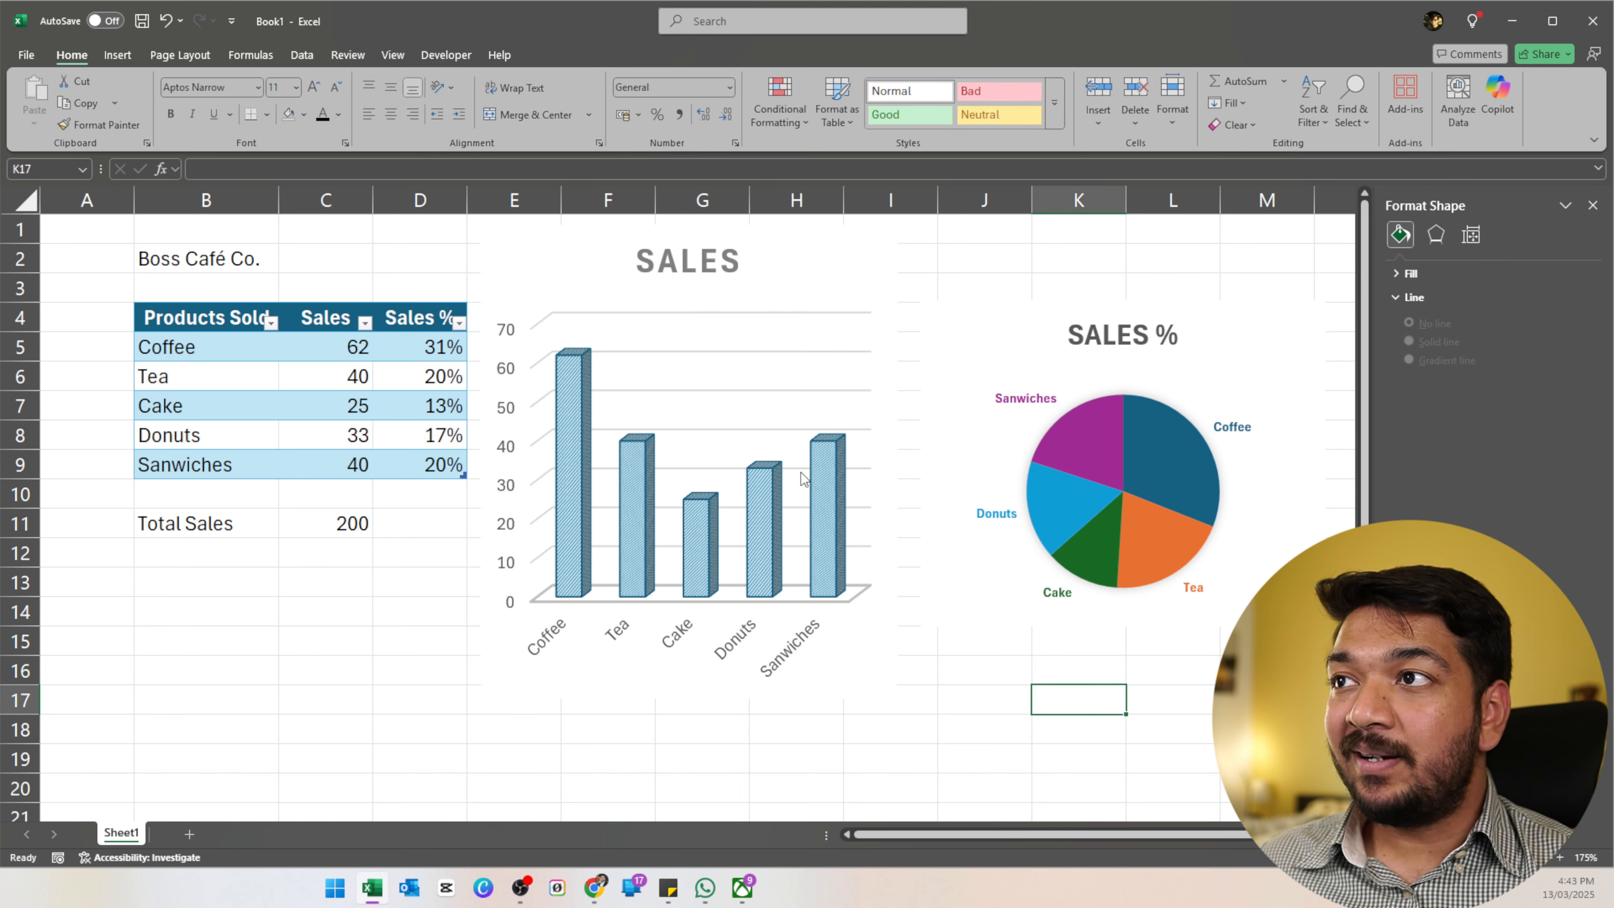
key("alt+w")
key("v")
key("g")
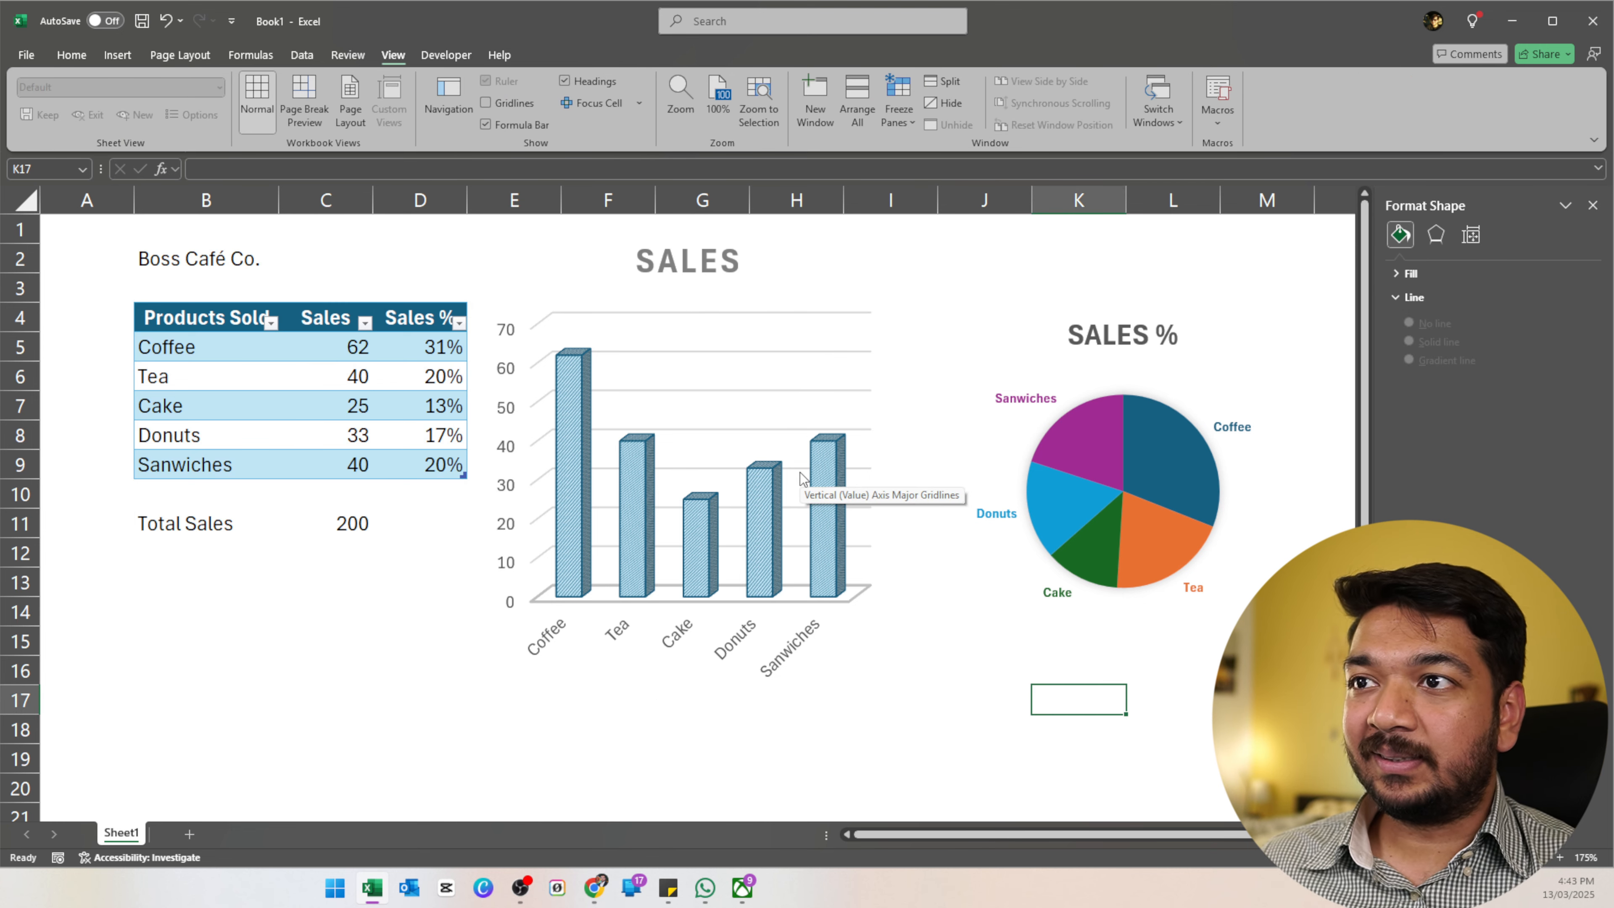